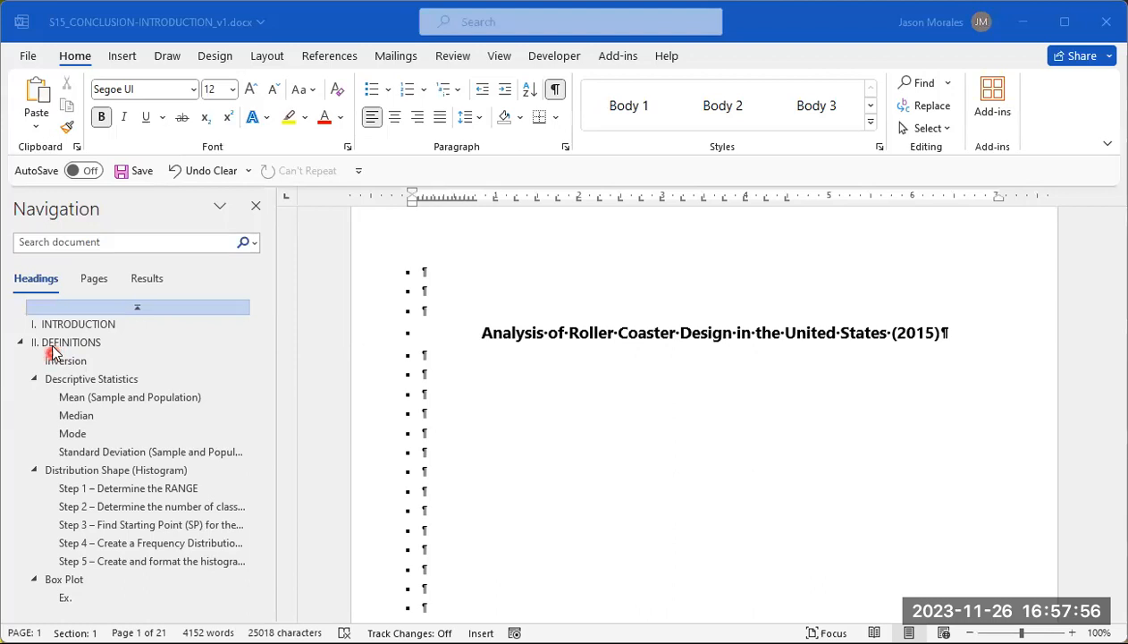
# Review the report's heading outline from the Introduction through Definitions, Results, Discussion and Conclusion to the References
pyautogui.scroll(-5, 71, 349)
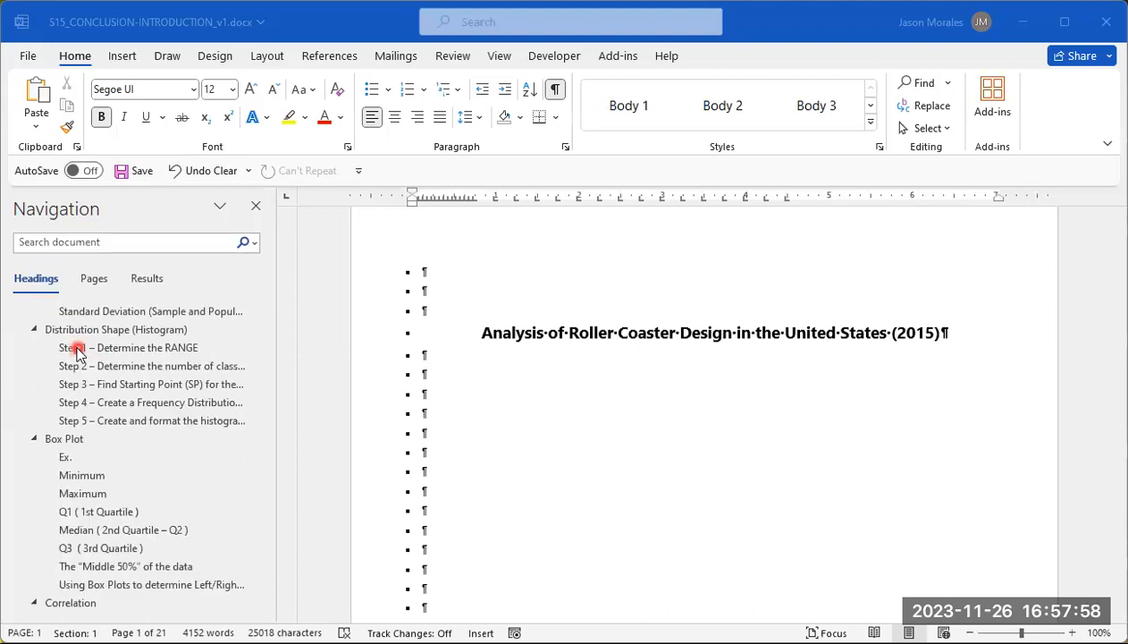
pyautogui.scroll(-6, 78, 355)
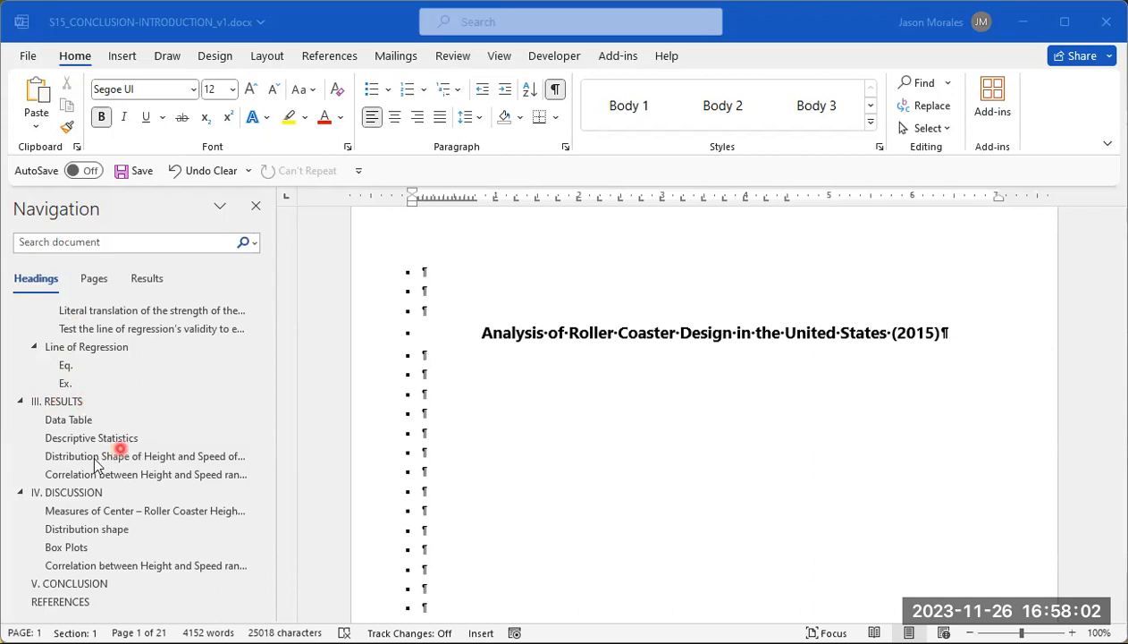
pyautogui.scroll(6, 109, 474)
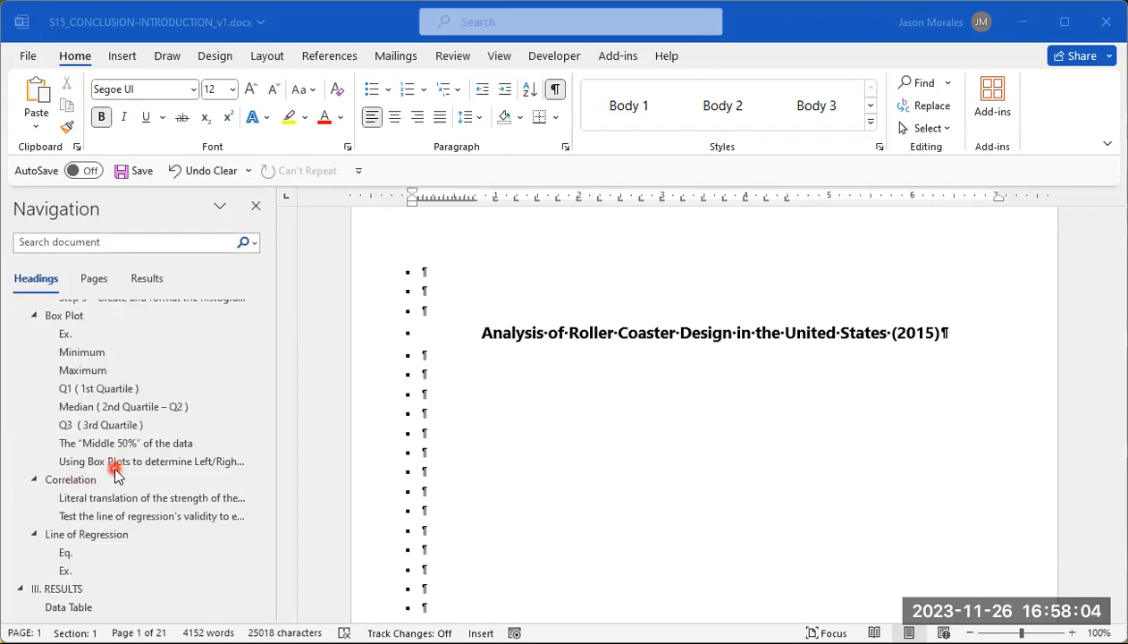
pyautogui.scroll(3, 109, 478)
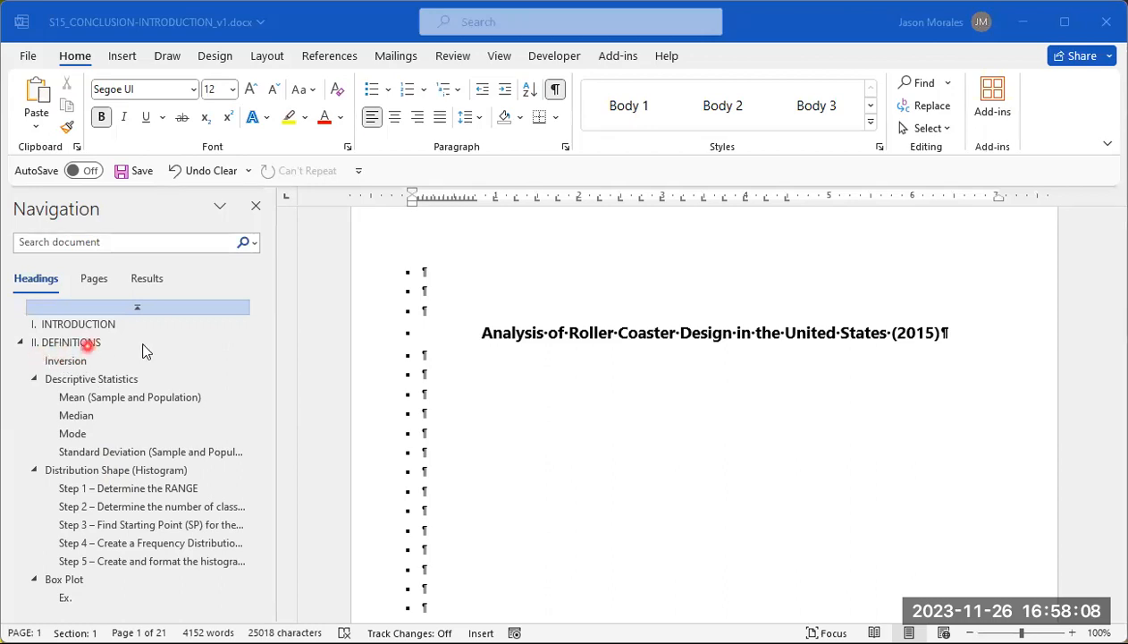
pyautogui.scroll(-8, 76, 359)
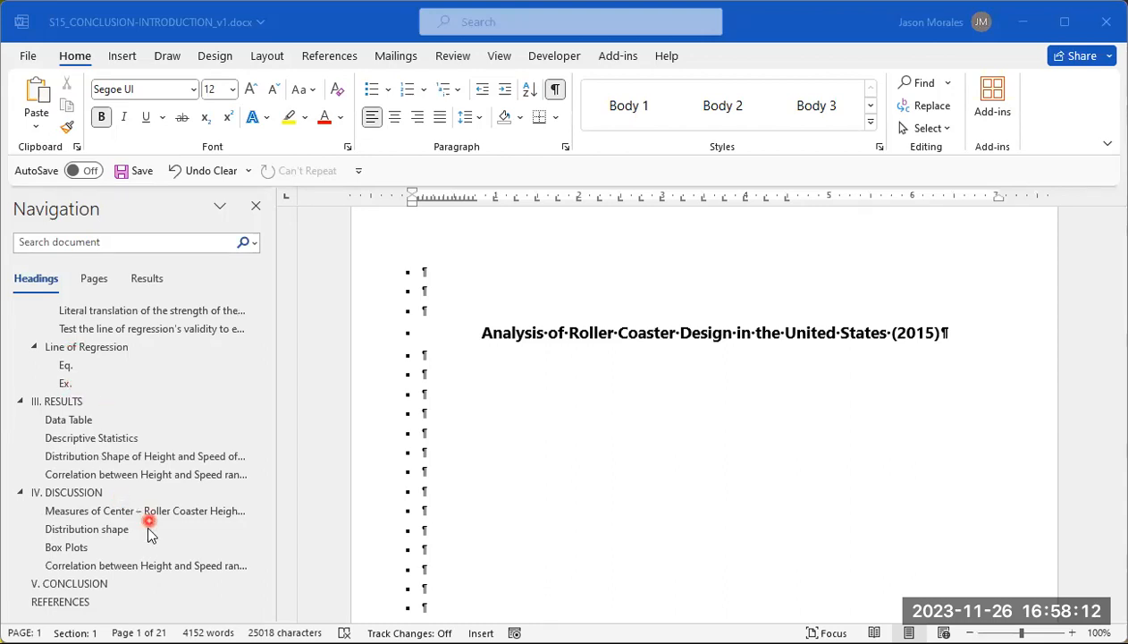
pyautogui.scroll(5, 119, 438)
pyautogui.scroll(3, 103, 389)
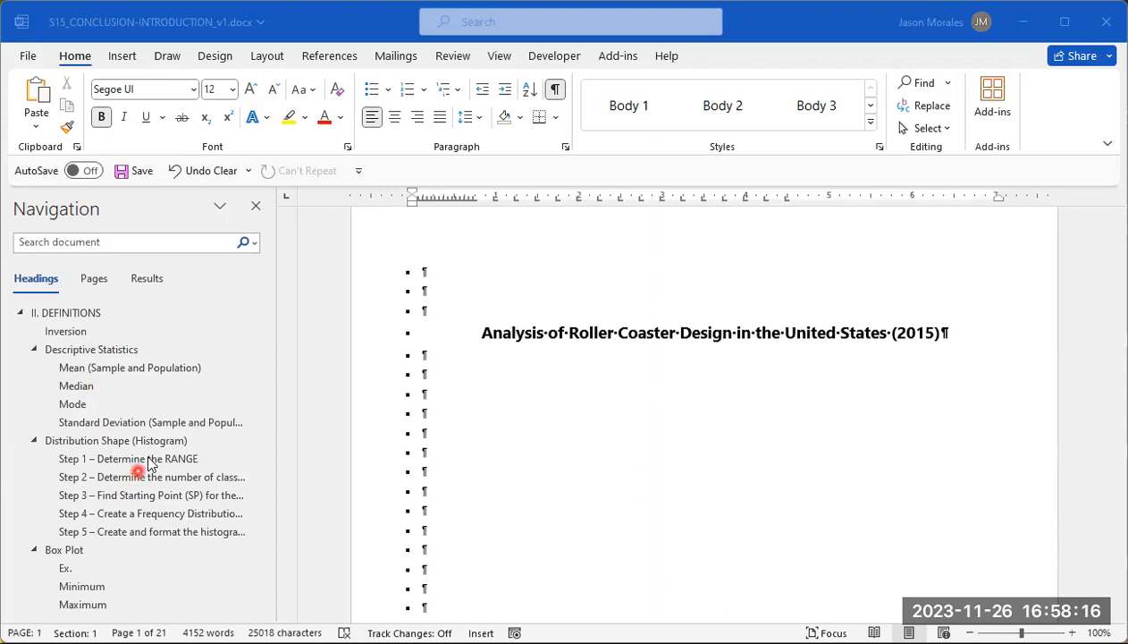
pyautogui.scroll(-10, 143, 463)
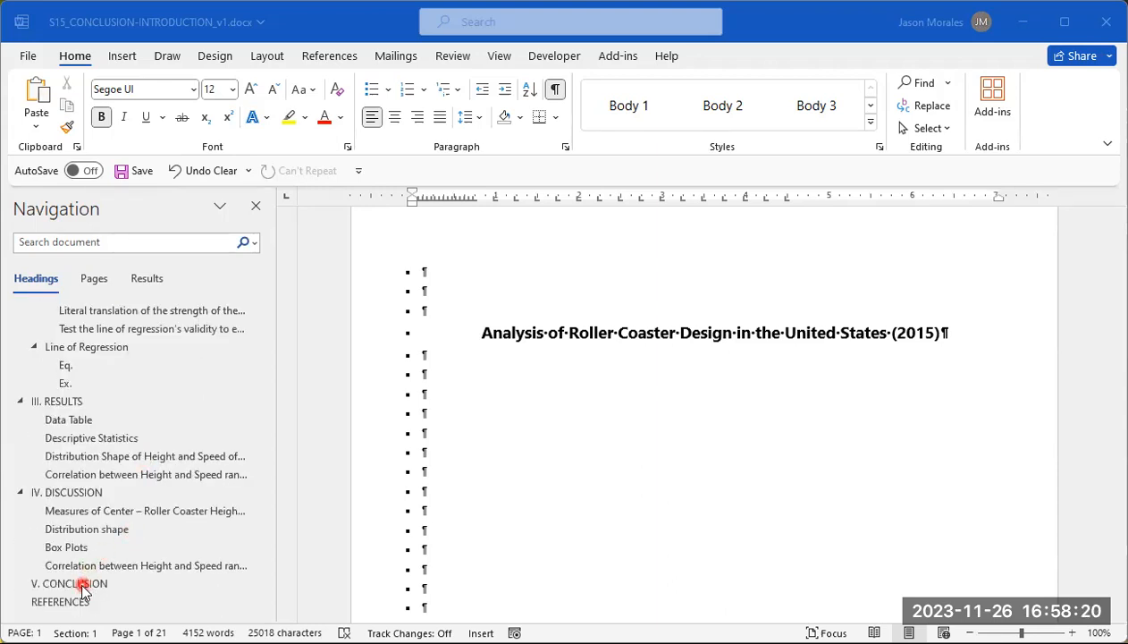
pyautogui.scroll(10, 134, 483)
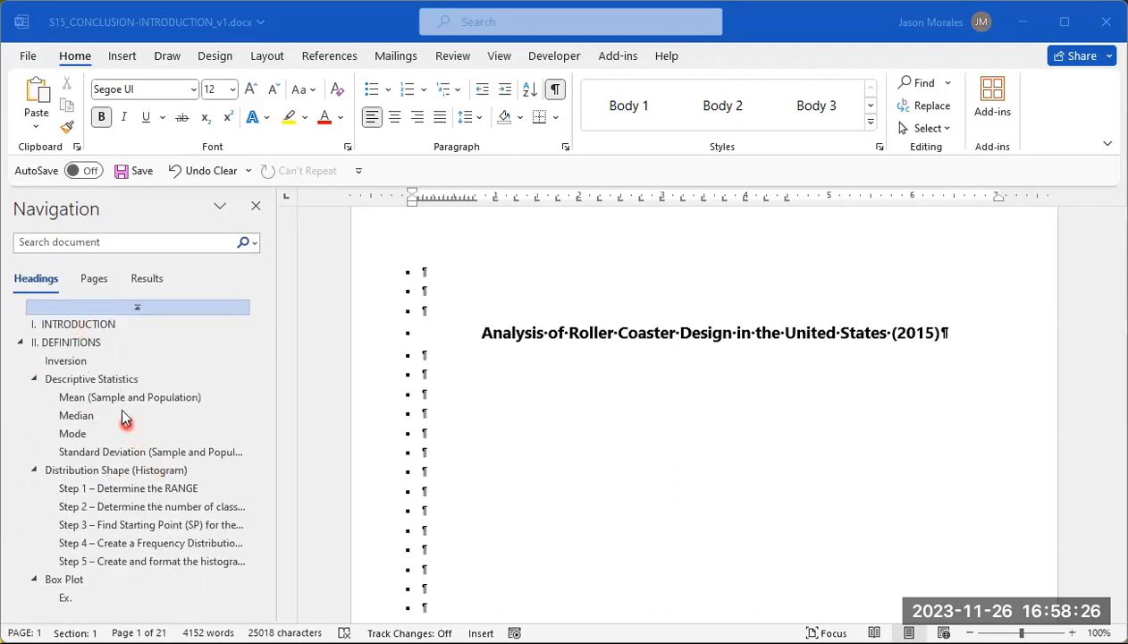
pyautogui.scroll(-10, 67, 452)
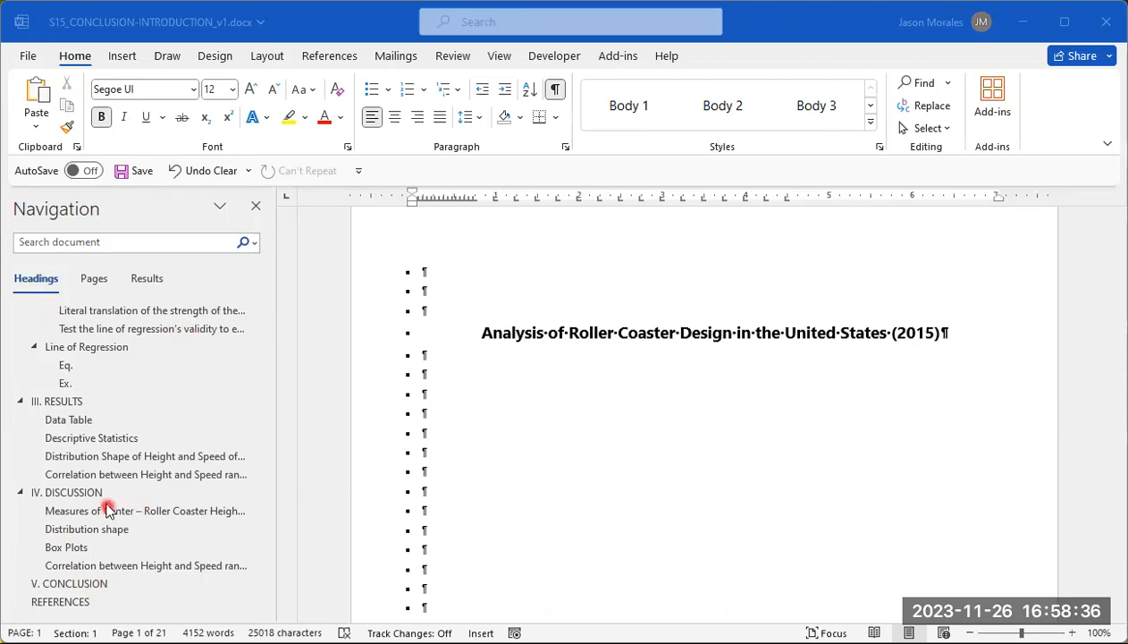
# Go to the V. CONCLUSION section and select its phrases on the speed variable, the slight right skew and the symmetrical speed shape
pyautogui.click(79, 586)
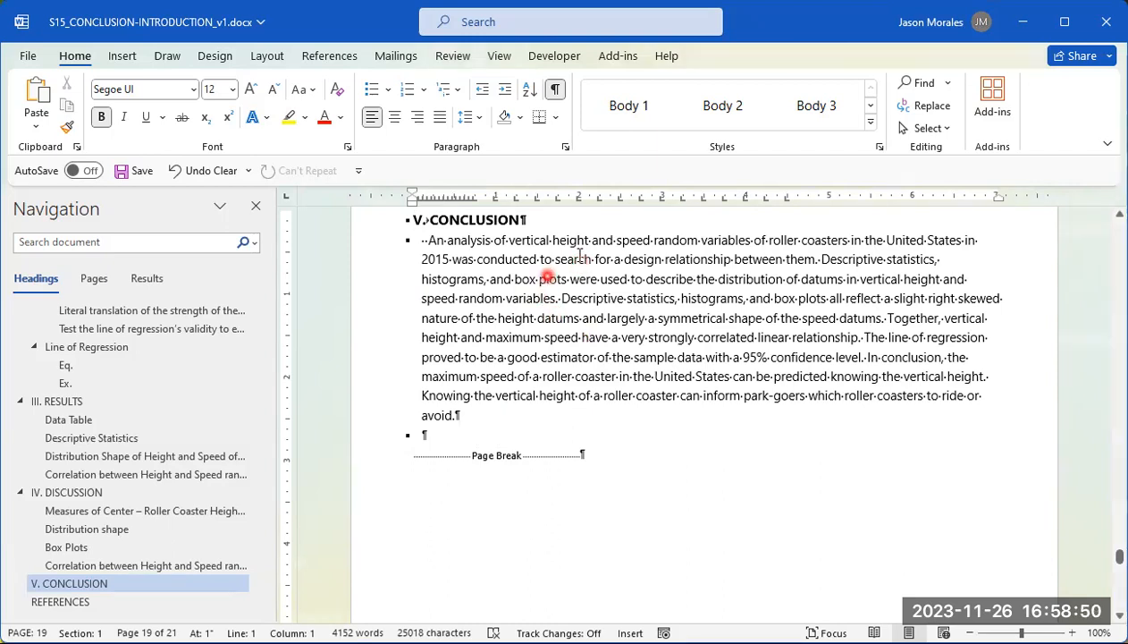
pyautogui.moveTo(509, 240); pyautogui.dragTo(651, 242)
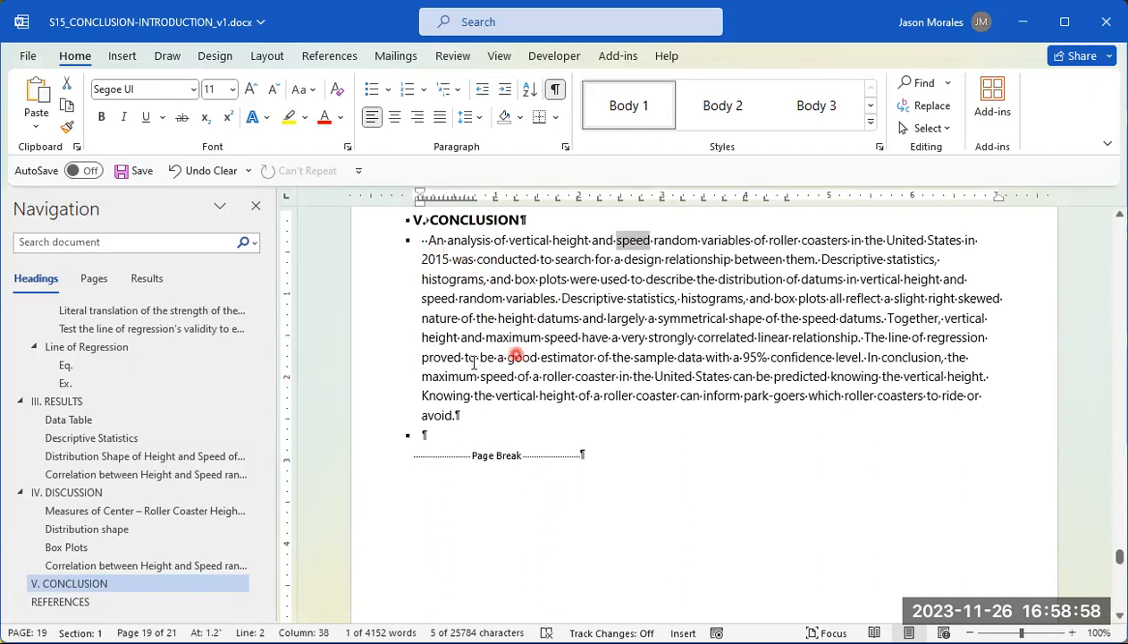
pyautogui.click(448, 259)
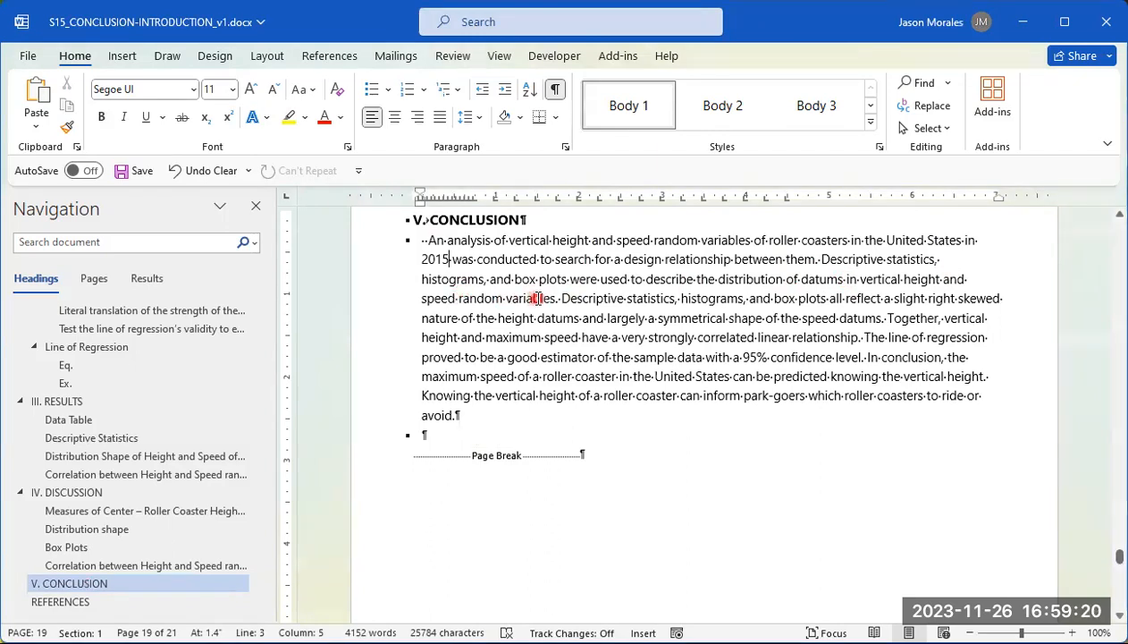
pyautogui.moveTo(562, 298); pyautogui.dragTo(983, 297)
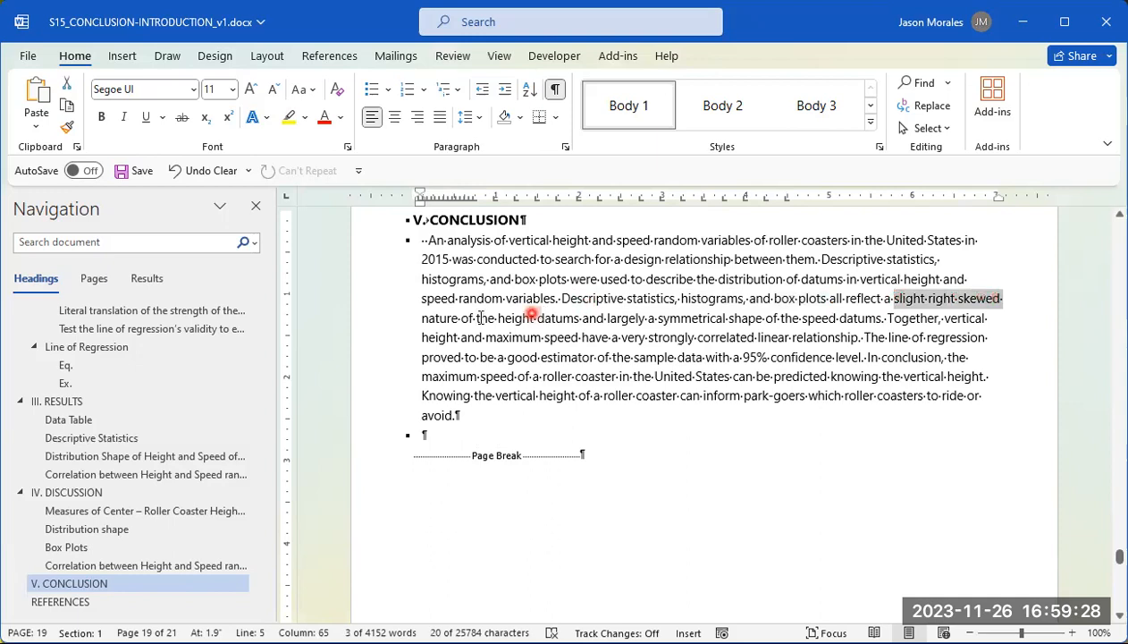
pyautogui.click(442, 319)
pyautogui.moveTo(495, 318); pyautogui.dragTo(863, 325)
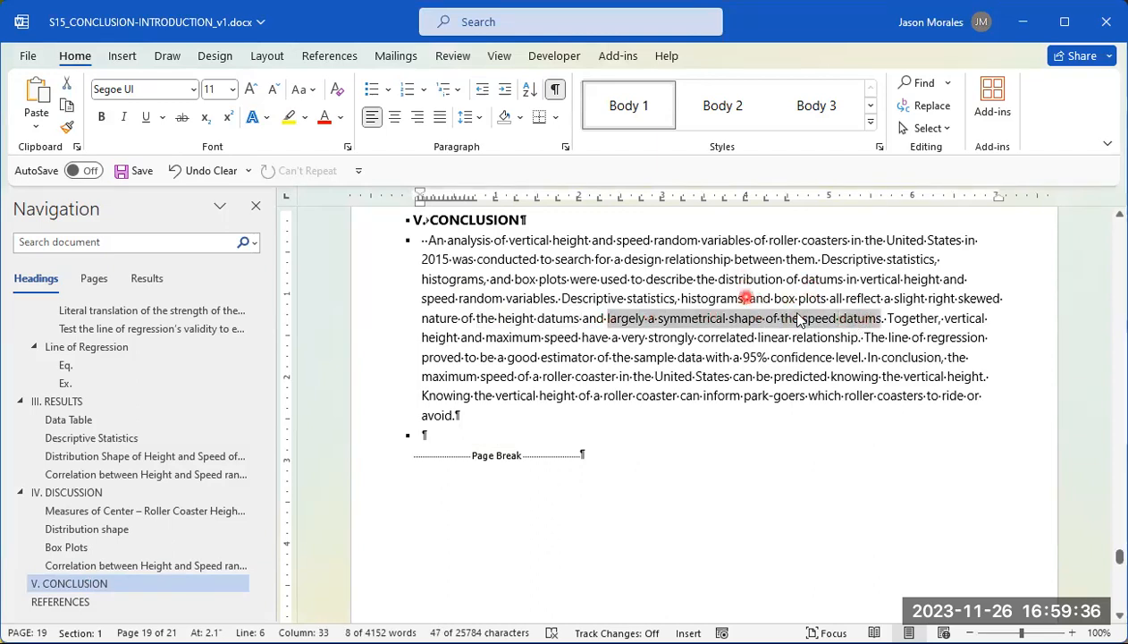
pyautogui.click(751, 298)
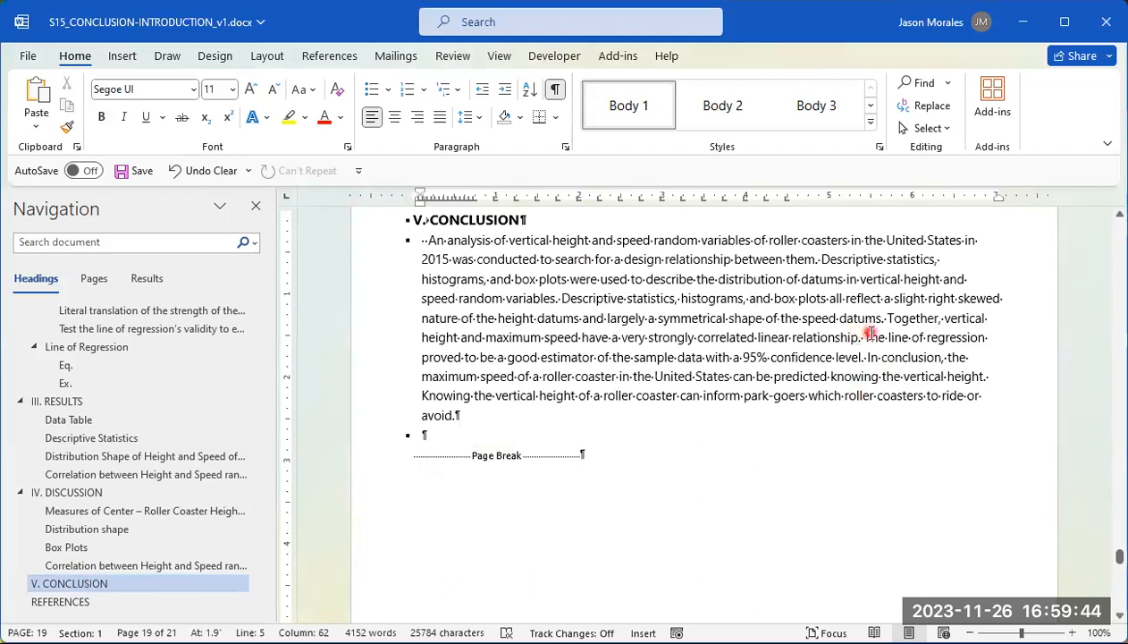
# Select the Conclusion's phrases on the very strongly correlated linear relationship, the 95% confidence level and the predicted speed
pyautogui.moveTo(887, 318); pyautogui.dragTo(936, 316)
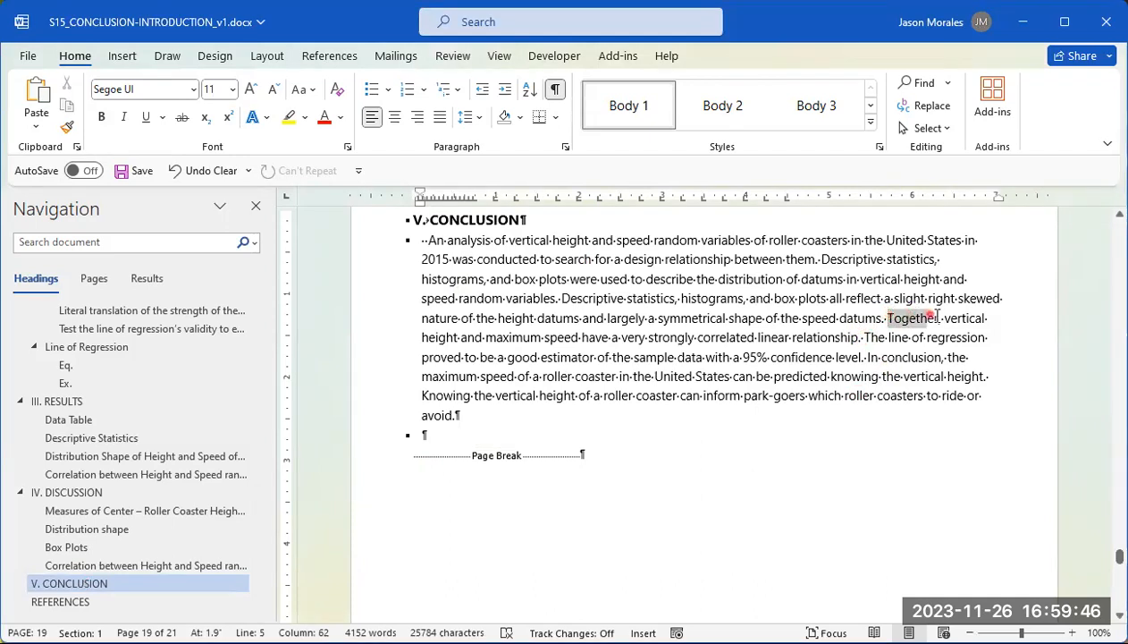
pyautogui.click(940, 320)
pyautogui.moveTo(485, 337); pyautogui.dragTo(842, 339)
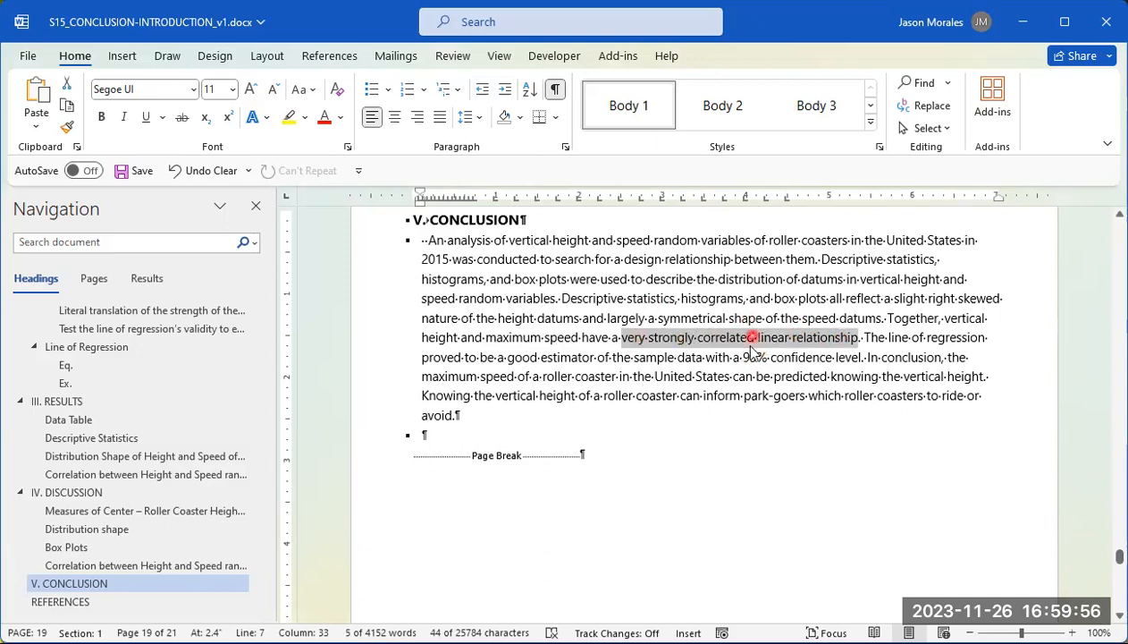
pyautogui.click(867, 337)
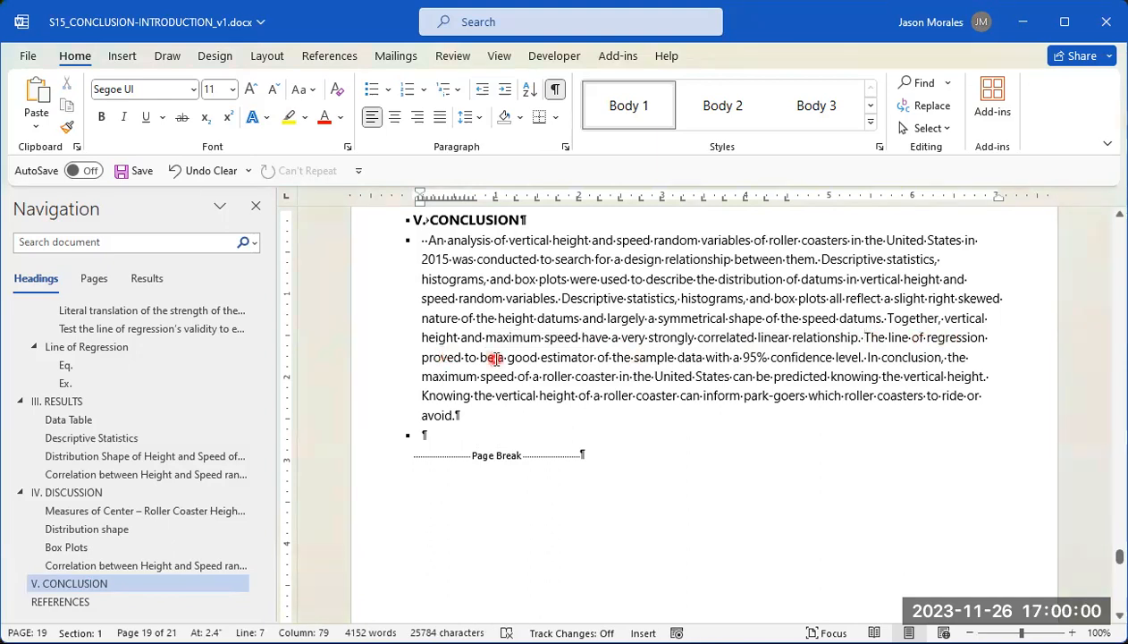
pyautogui.moveTo(503, 358); pyautogui.dragTo(861, 357)
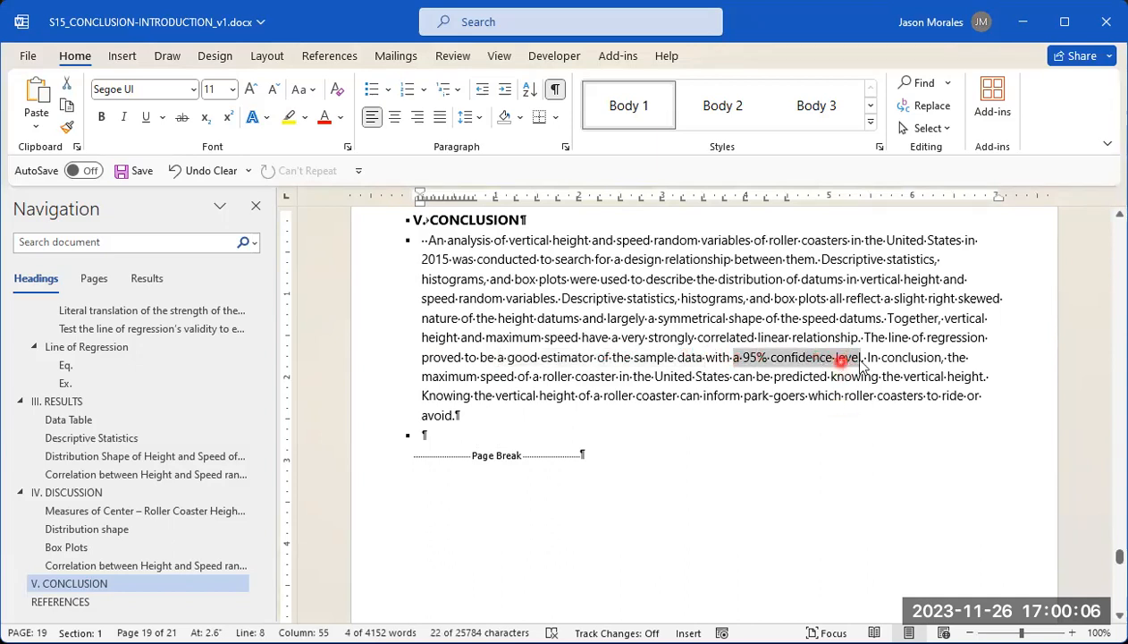
pyautogui.click(965, 356)
pyautogui.moveTo(481, 376); pyautogui.dragTo(525, 376)
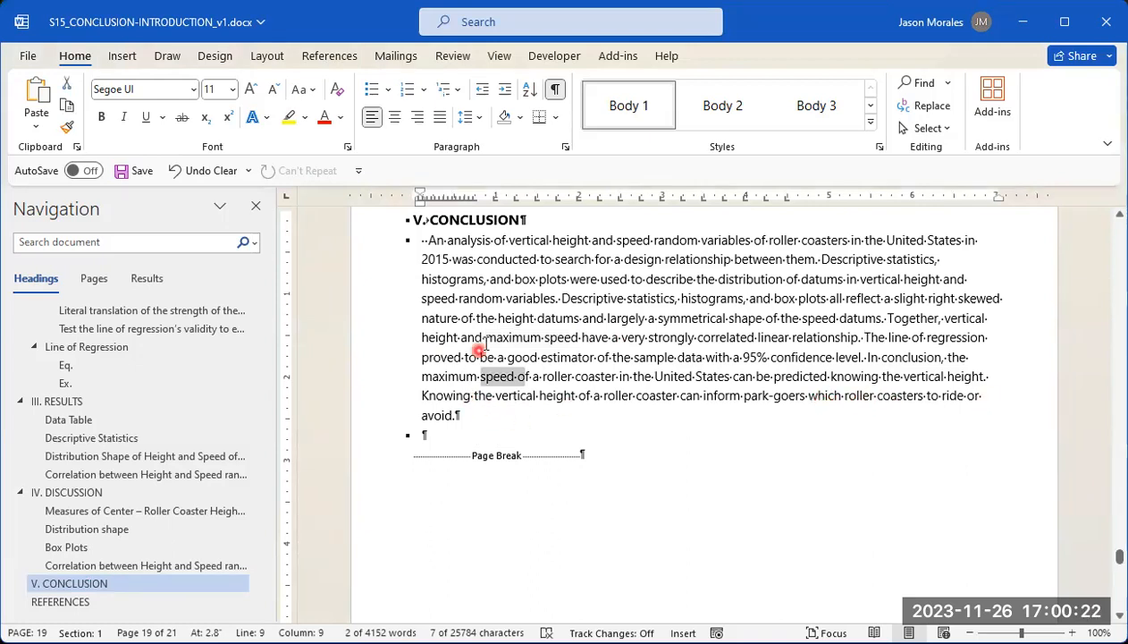
# Reread the Conclusion paragraph, selecting the "good estimator of the sample" phrase and the closing sentence about informing park-goers
pyautogui.moveTo(426, 240); pyautogui.dragTo(473, 427)
pyautogui.click(477, 423)
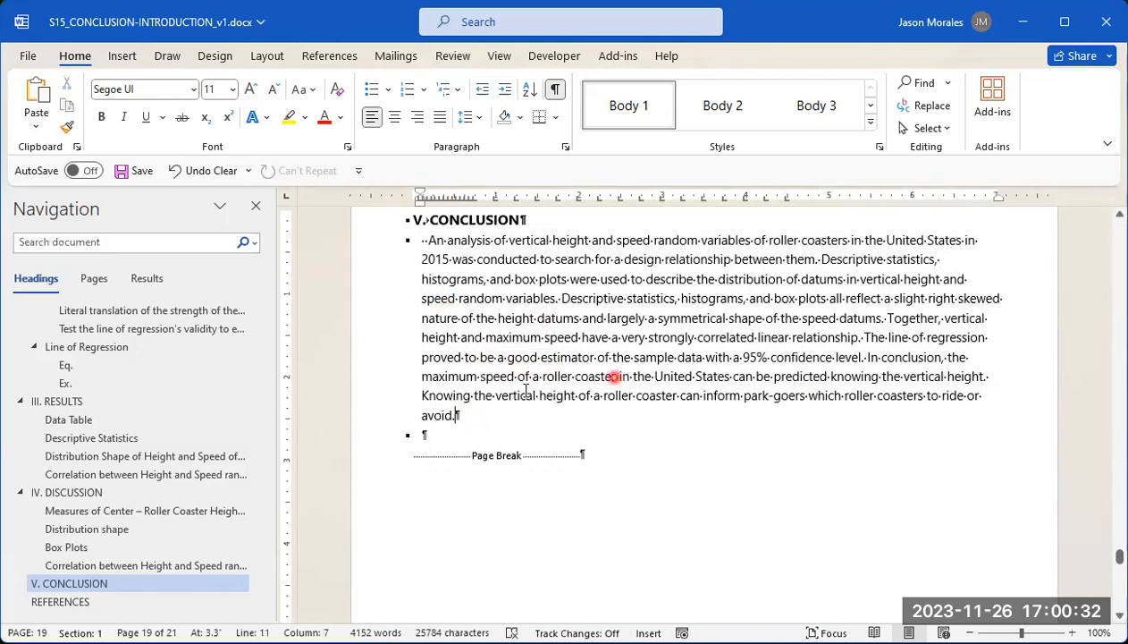
pyautogui.click(421, 395)
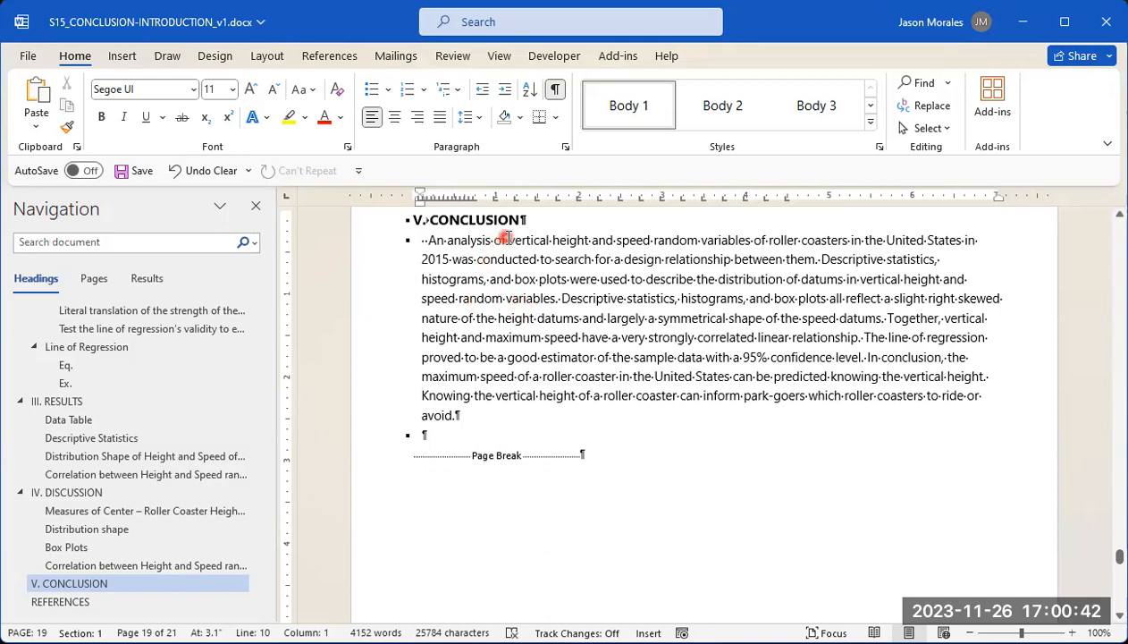
pyautogui.moveTo(507, 238); pyautogui.dragTo(680, 232)
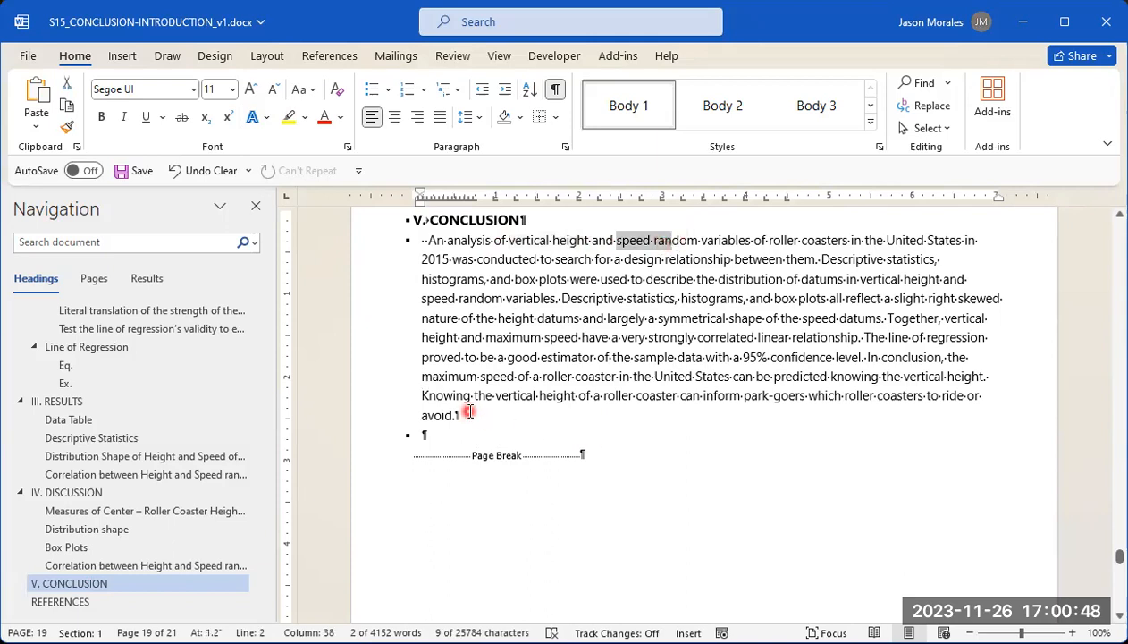
pyautogui.moveTo(424, 394); pyautogui.dragTo(801, 394)
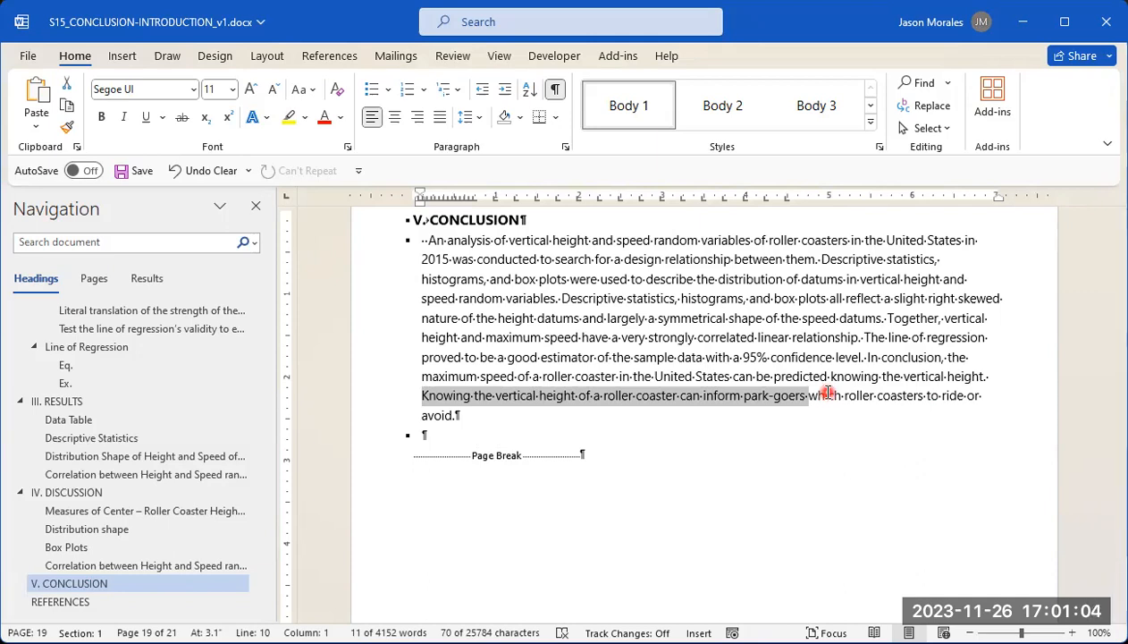
pyautogui.click(547, 420)
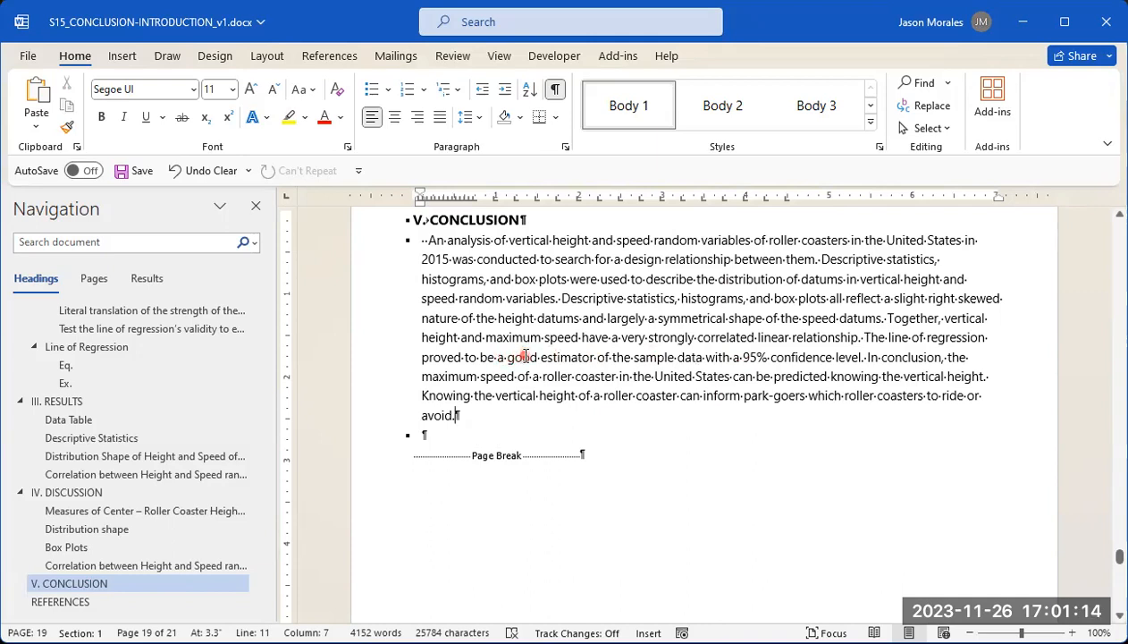
pyautogui.moveTo(533, 356); pyautogui.dragTo(590, 357)
pyautogui.moveTo(591, 357); pyautogui.dragTo(667, 358)
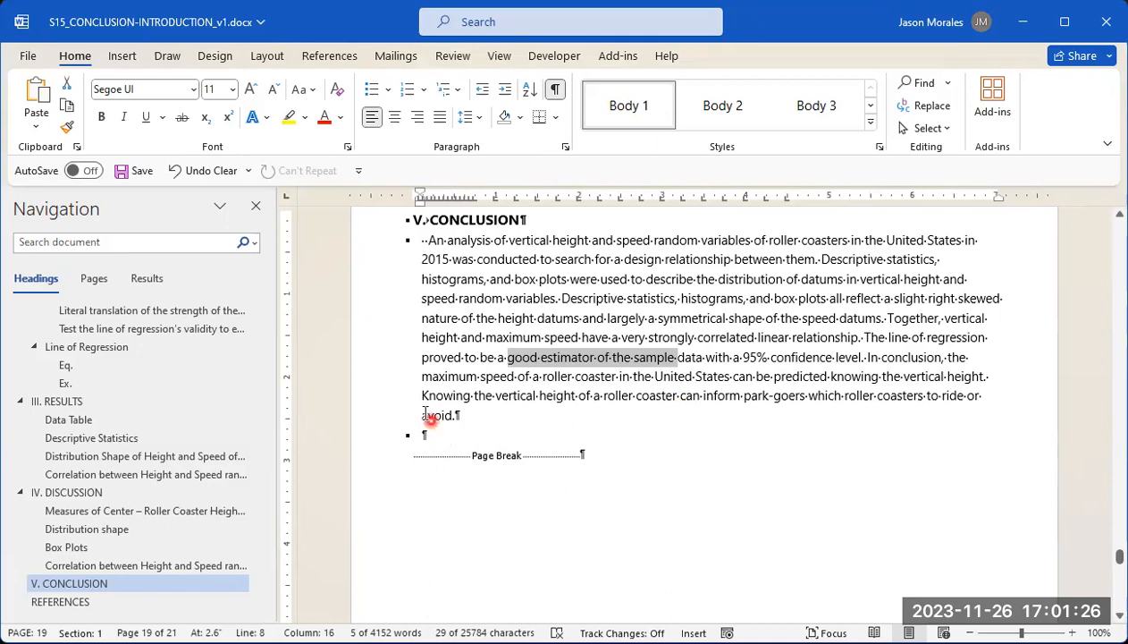
pyautogui.moveTo(422, 396); pyautogui.dragTo(460, 413)
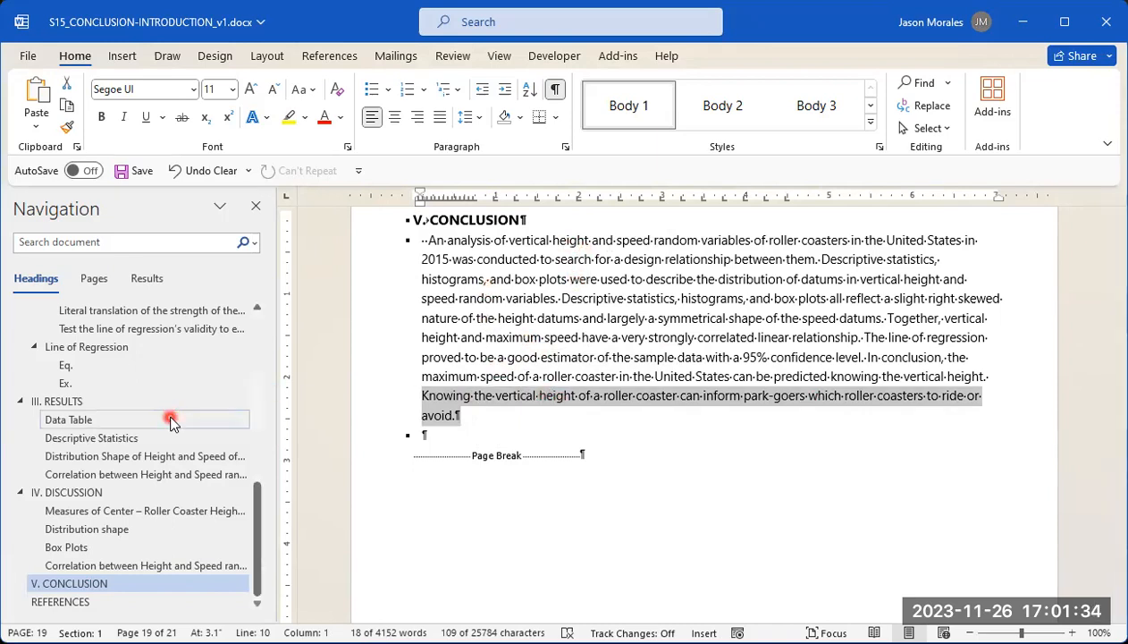
# Go to the I. INTRODUCTION section and select the first paragraph's references to the 1700's and 1784 and its first citation number 4
pyautogui.scroll(4, 170, 418)
pyautogui.scroll(4, 170, 419)
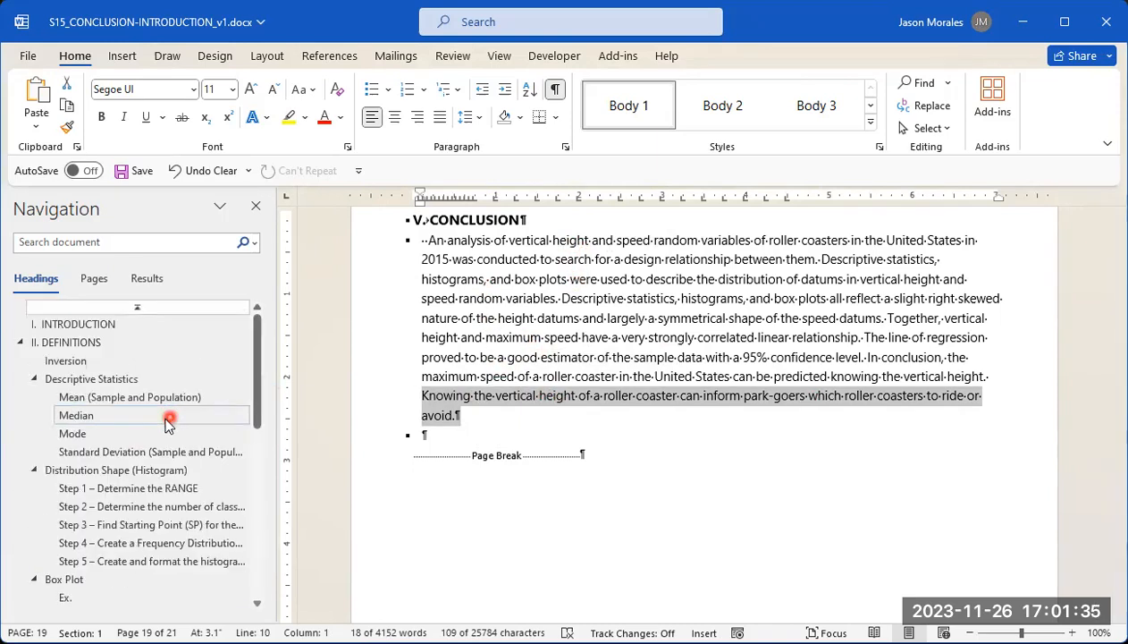
pyautogui.click(100, 327)
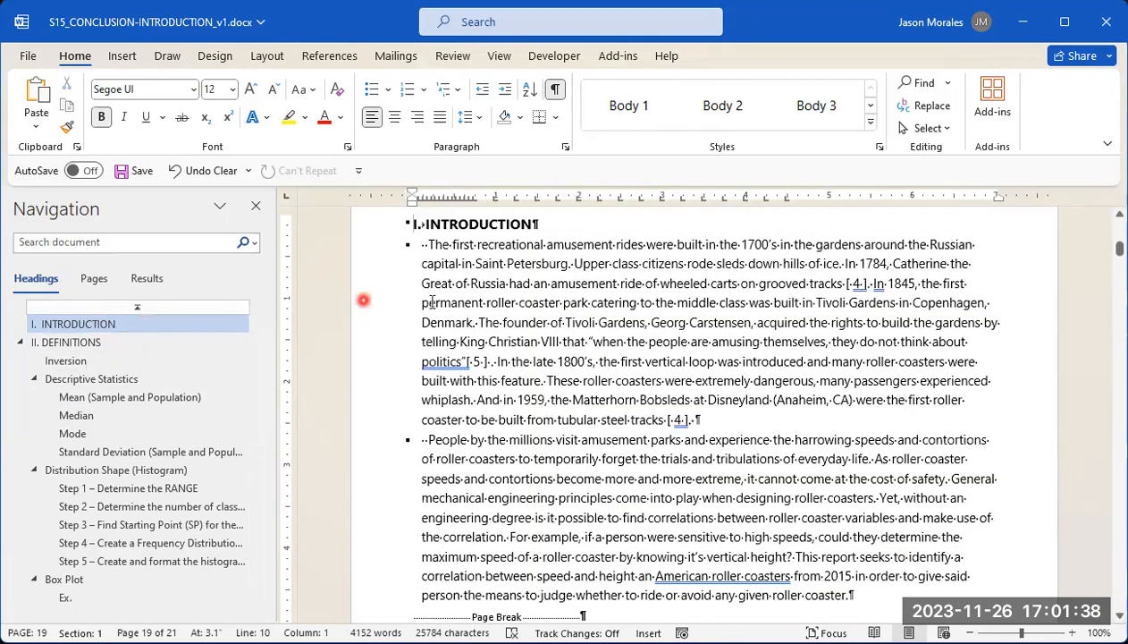
pyautogui.moveTo(431, 245); pyautogui.dragTo(706, 419)
pyautogui.click(546, 244)
pyautogui.moveTo(454, 245); pyautogui.dragTo(640, 242)
pyautogui.moveTo(720, 244); pyautogui.dragTo(764, 256)
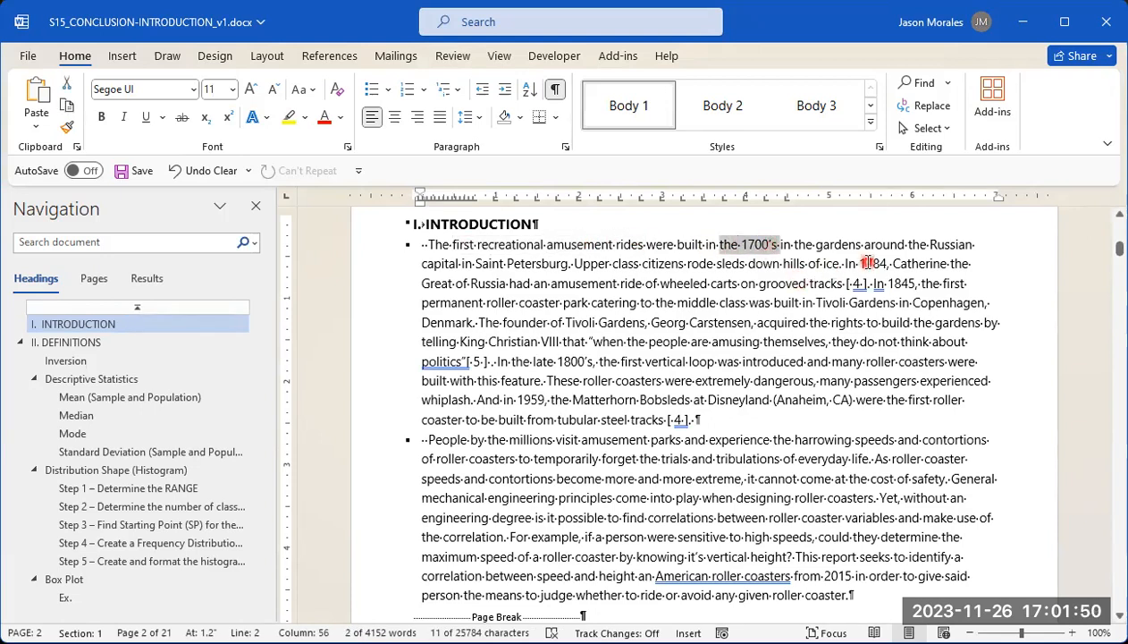
pyautogui.moveTo(845, 265); pyautogui.dragTo(901, 262)
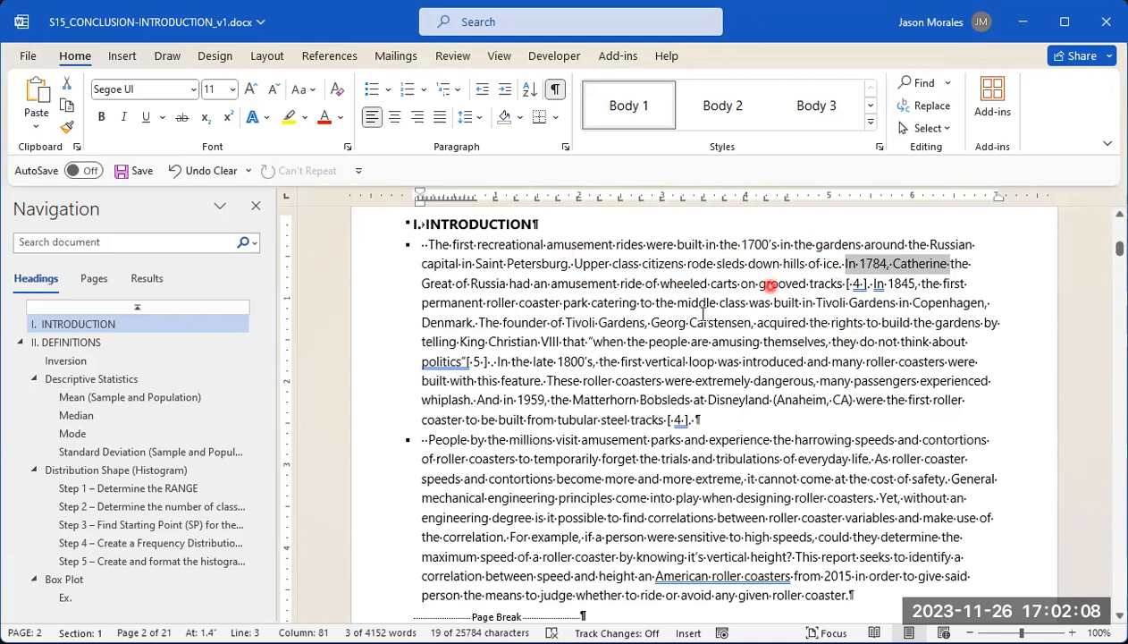
pyautogui.click(844, 284)
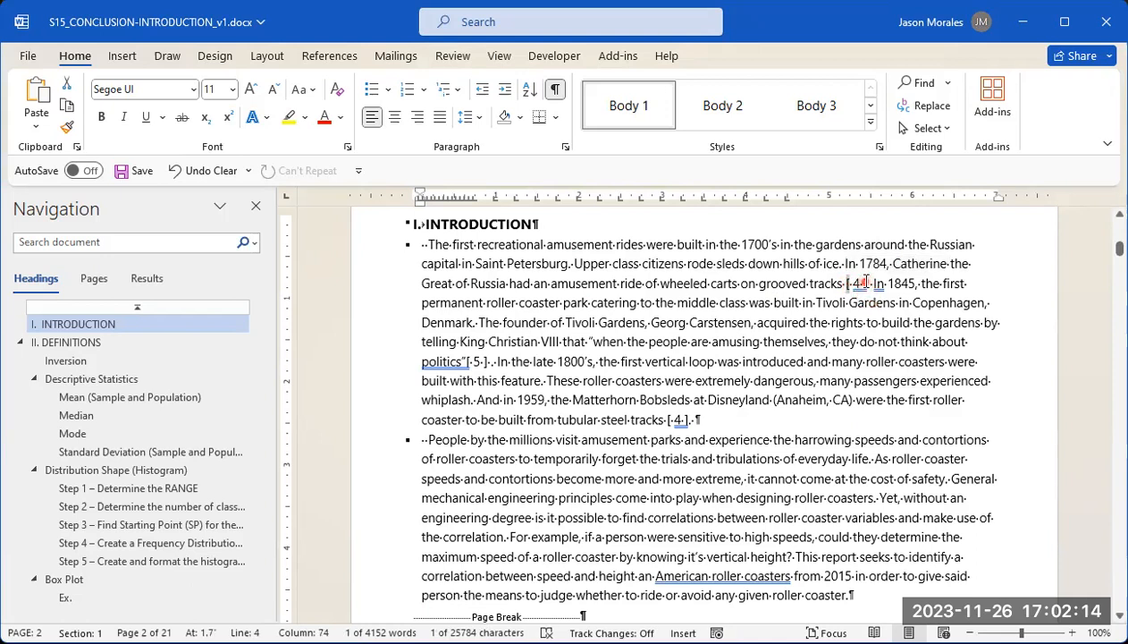
pyautogui.click(855, 284)
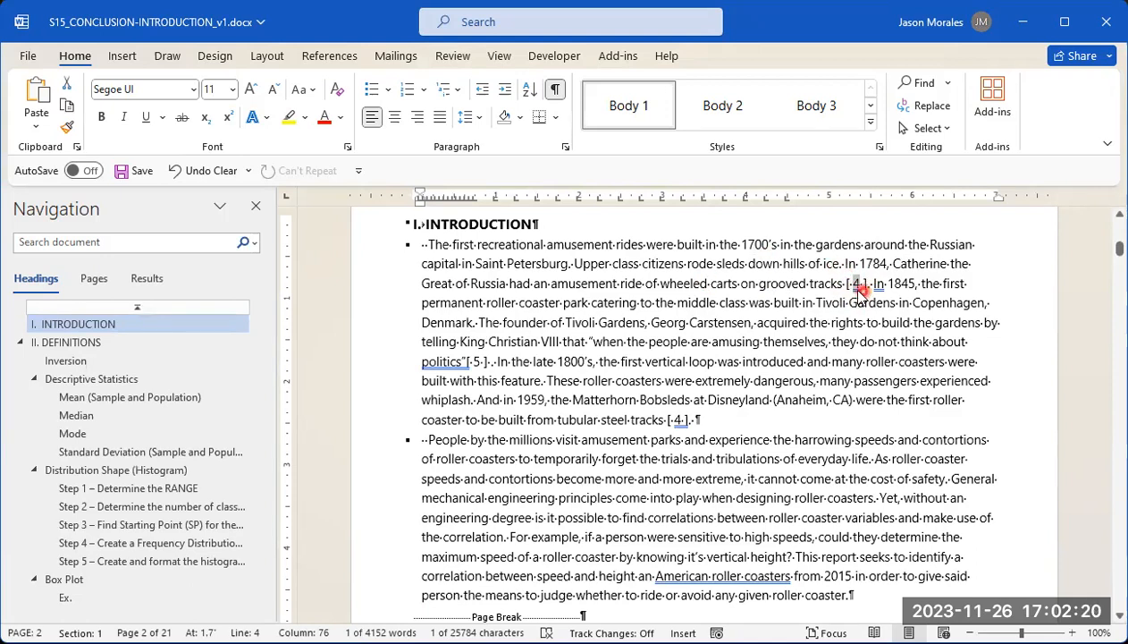
# Go to the REFERENCES section to check the source entry for citation 4, and return the heading outline to its beginning
pyautogui.moveTo(260, 356); pyautogui.dragTo(129, 511)
pyautogui.click(87, 601)
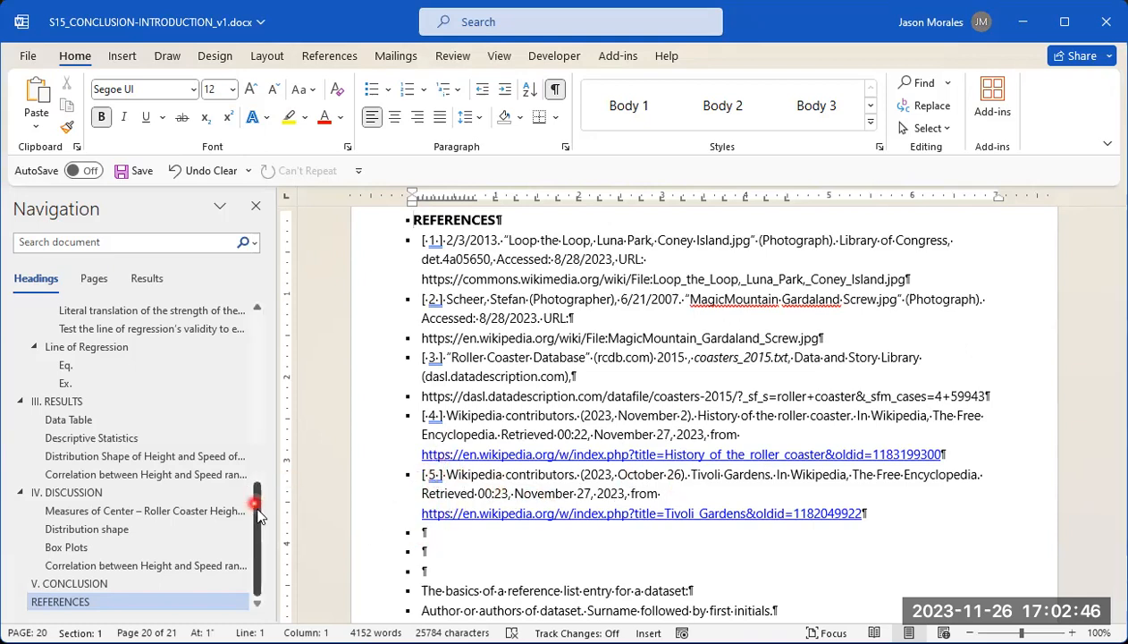
pyautogui.moveTo(259, 512); pyautogui.dragTo(147, 292)
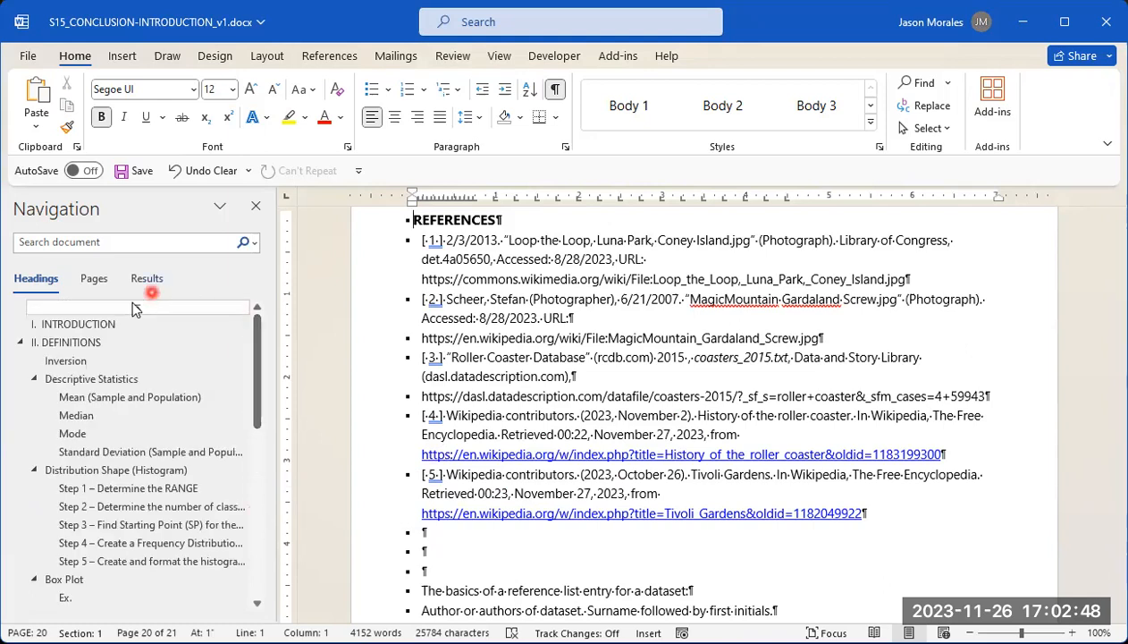
# Go to the I. INTRODUCTION section and delete the extra space after the citation that closes the 1959 Matterhorn Bobsleds sentence
pyautogui.click(111, 326)
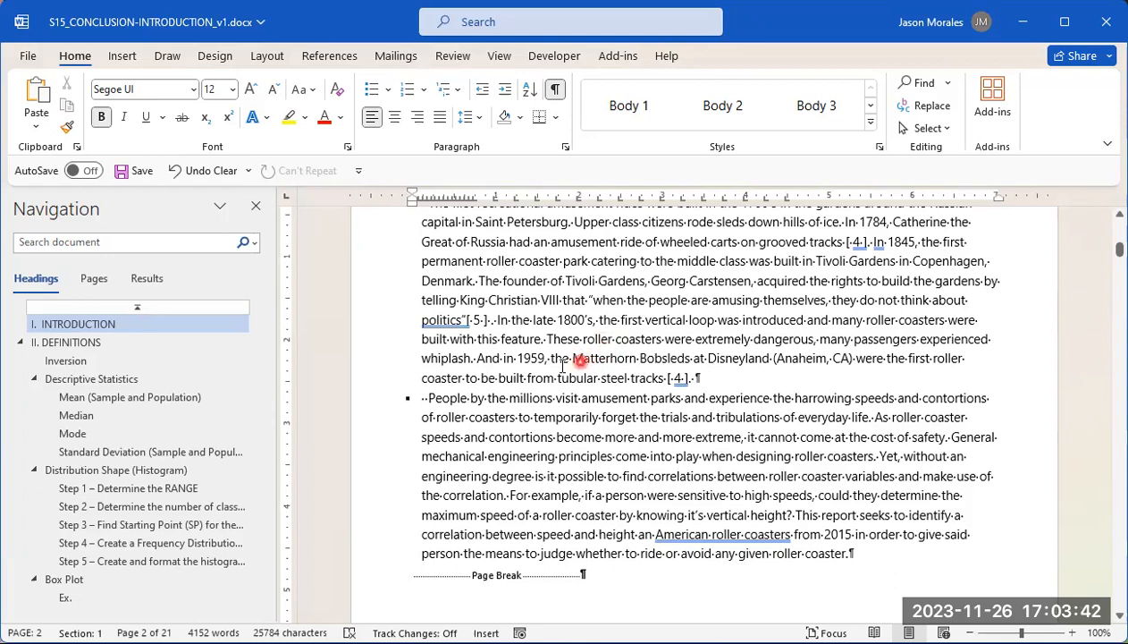
pyautogui.moveTo(483, 358); pyautogui.dragTo(697, 378)
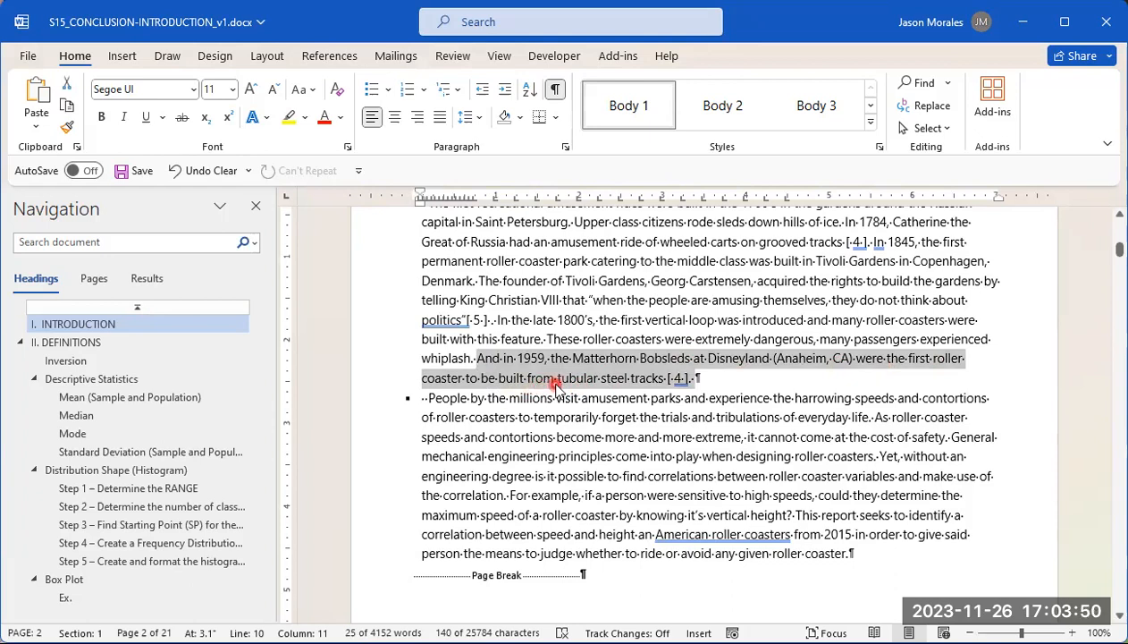
pyautogui.click(700, 379)
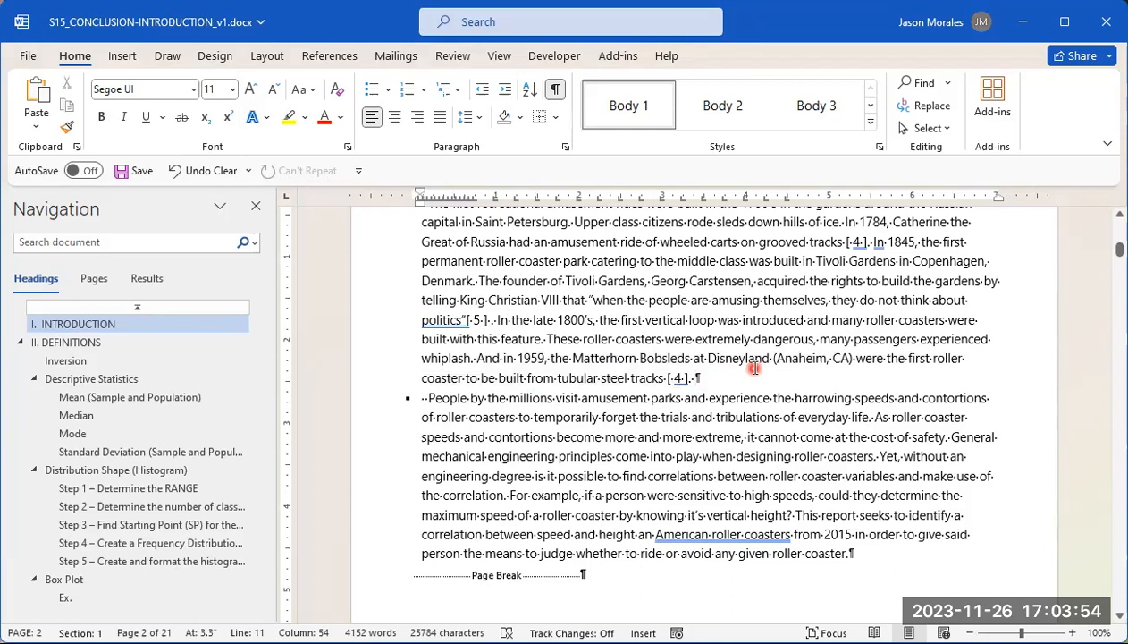
pyautogui.press('BackSpace')
# Select the first Introduction paragraph's two citations to source 4 and its quotation "when the people are amusing themselves, they do not think about politics"
pyautogui.click(675, 377)
pyautogui.moveTo(669, 377); pyautogui.dragTo(702, 378)
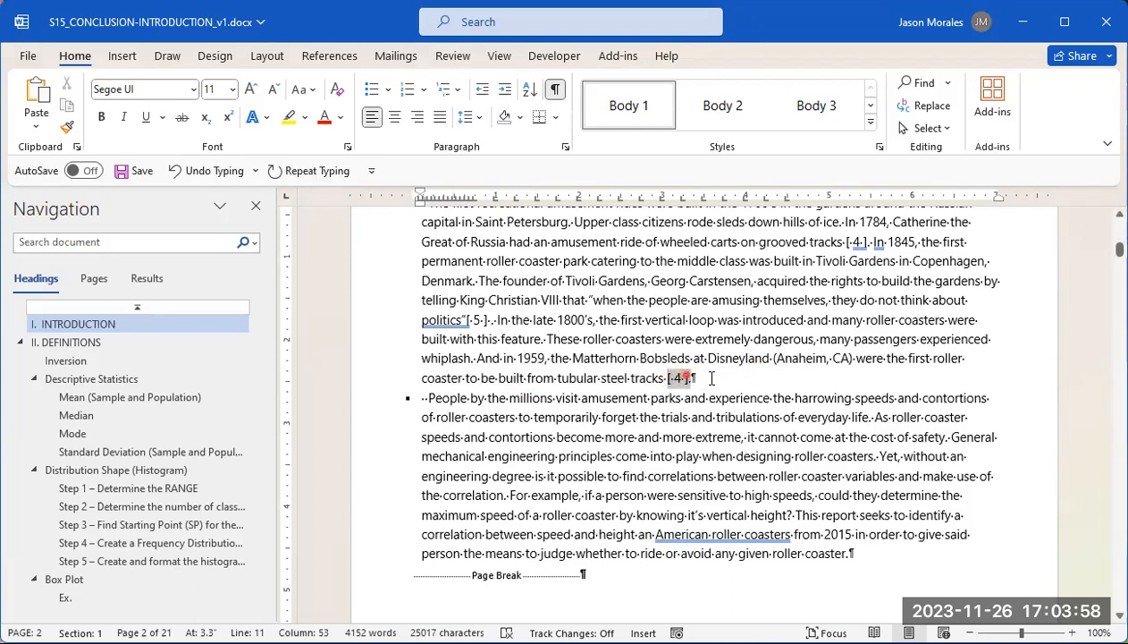
pyautogui.click(771, 341)
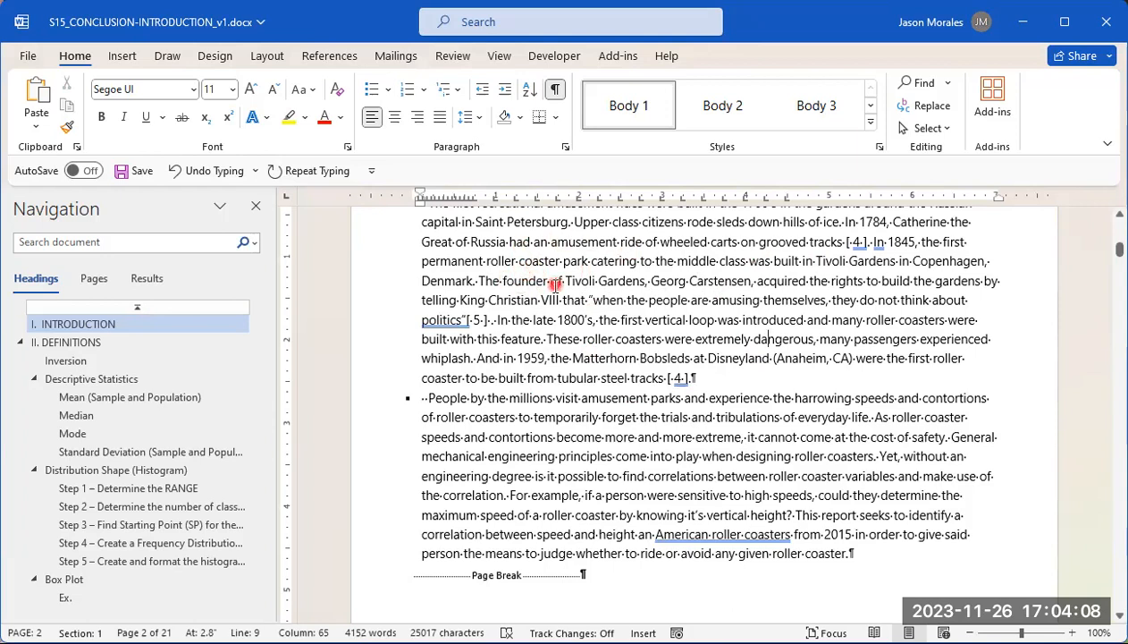
pyautogui.scroll(2, 547, 277)
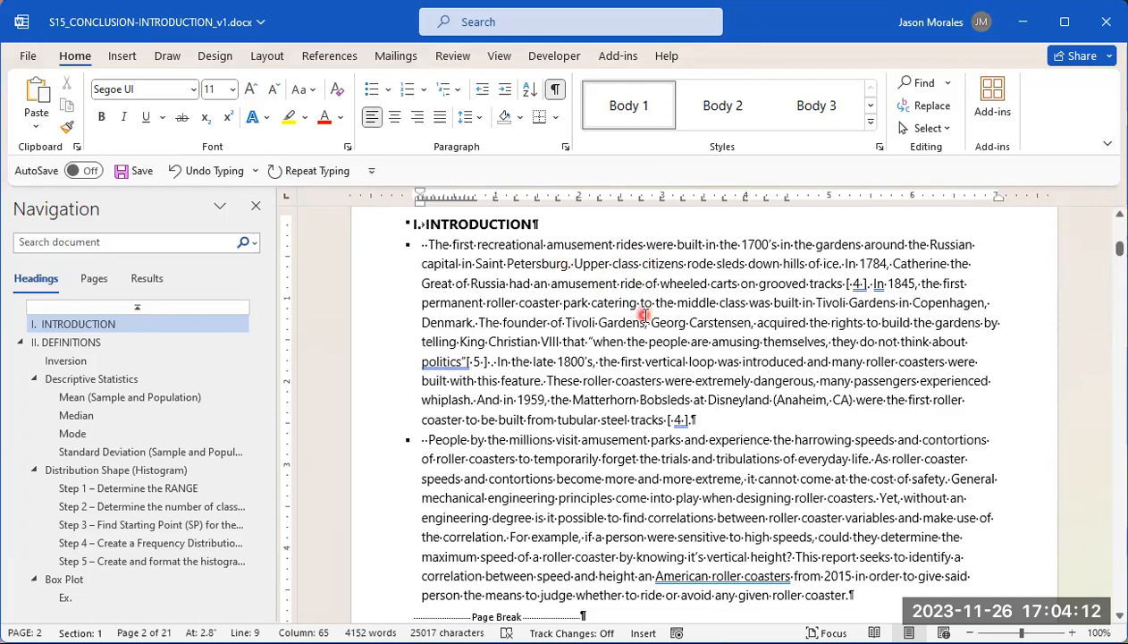
pyautogui.doubleClick(861, 284)
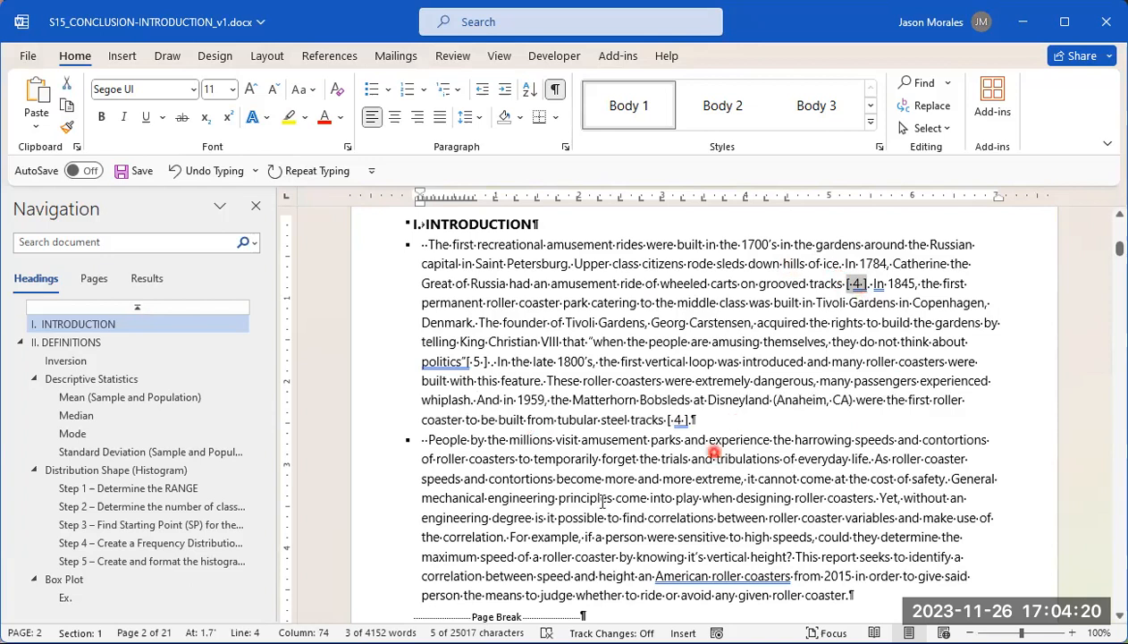
pyautogui.moveTo(590, 341); pyautogui.dragTo(465, 360)
pyautogui.moveTo(621, 352)
pyautogui.mouseDown()
pyautogui.moveTo(549, 324)
pyautogui.moveTo(730, 337)
pyautogui.moveTo(516, 305)
pyautogui.moveTo(533, 345)
pyautogui.moveTo(488, 347)
pyautogui.moveTo(551, 345)
pyautogui.moveTo(481, 357)
pyautogui.moveTo(685, 348)
pyautogui.moveTo(638, 354)
pyautogui.moveTo(653, 367)
pyautogui.moveTo(611, 352)
pyautogui.mouseUp()
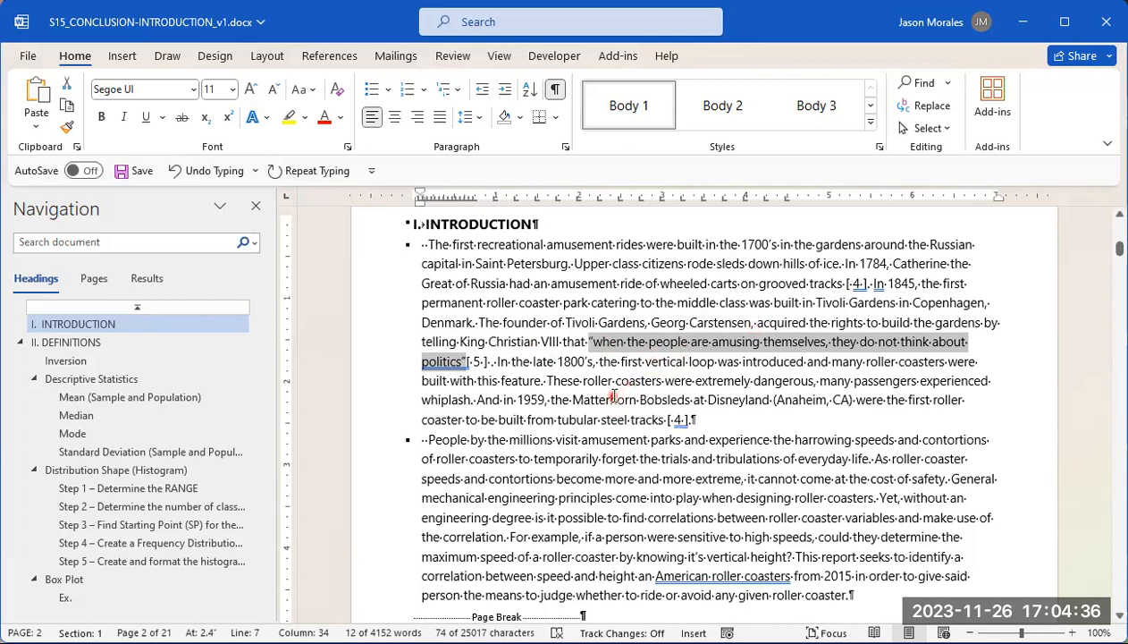
pyautogui.click(613, 399)
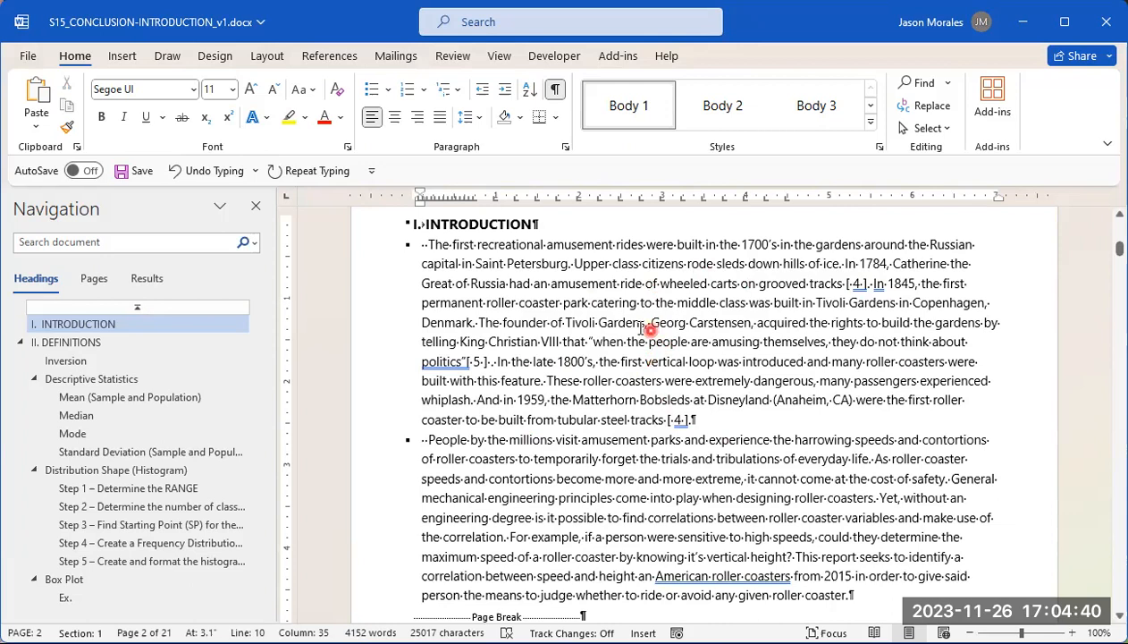
# Select the second Introduction paragraph's opening sentence about millions visiting amusement parks, and place the cursor in the following sentence on speeds and contortions
pyautogui.scroll(-1, 635, 329)
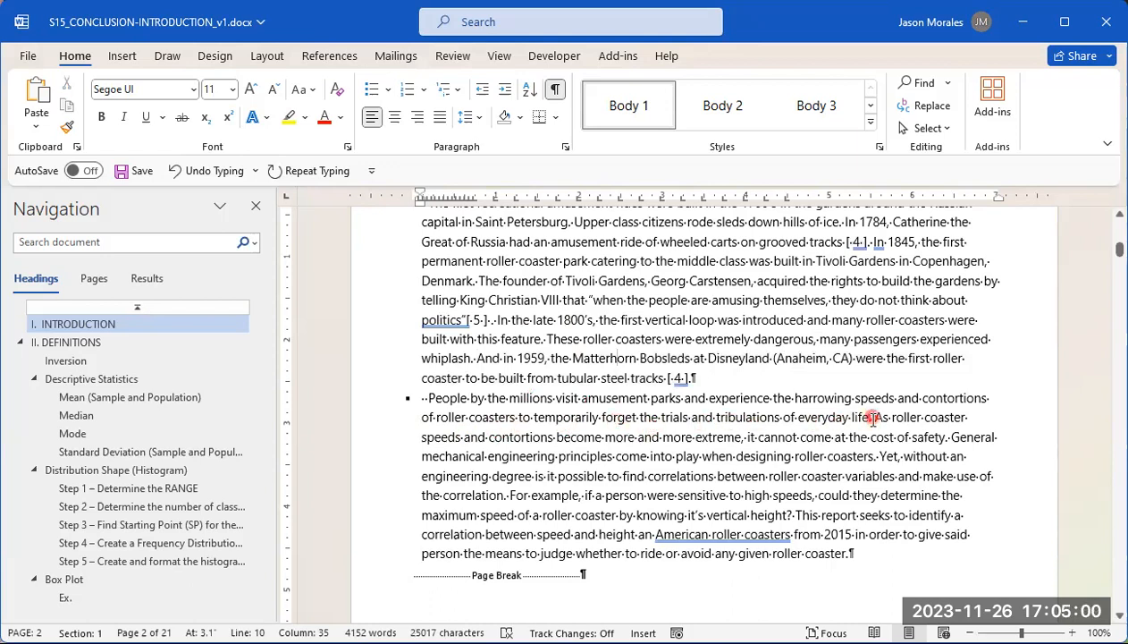
pyautogui.moveTo(873, 418); pyautogui.dragTo(428, 397)
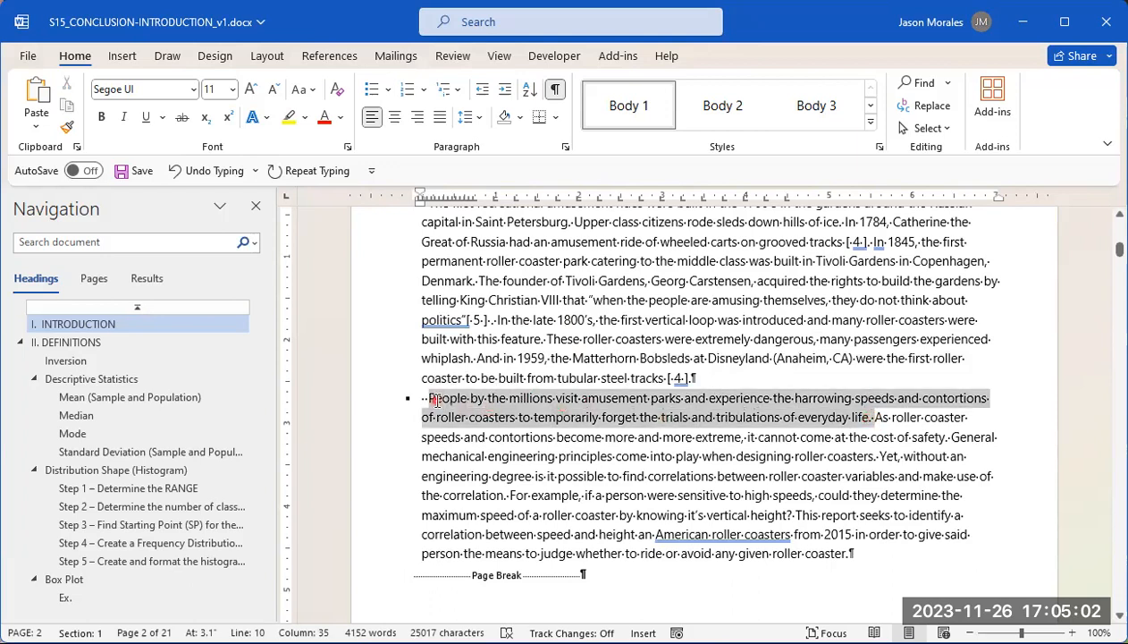
pyautogui.click(875, 420)
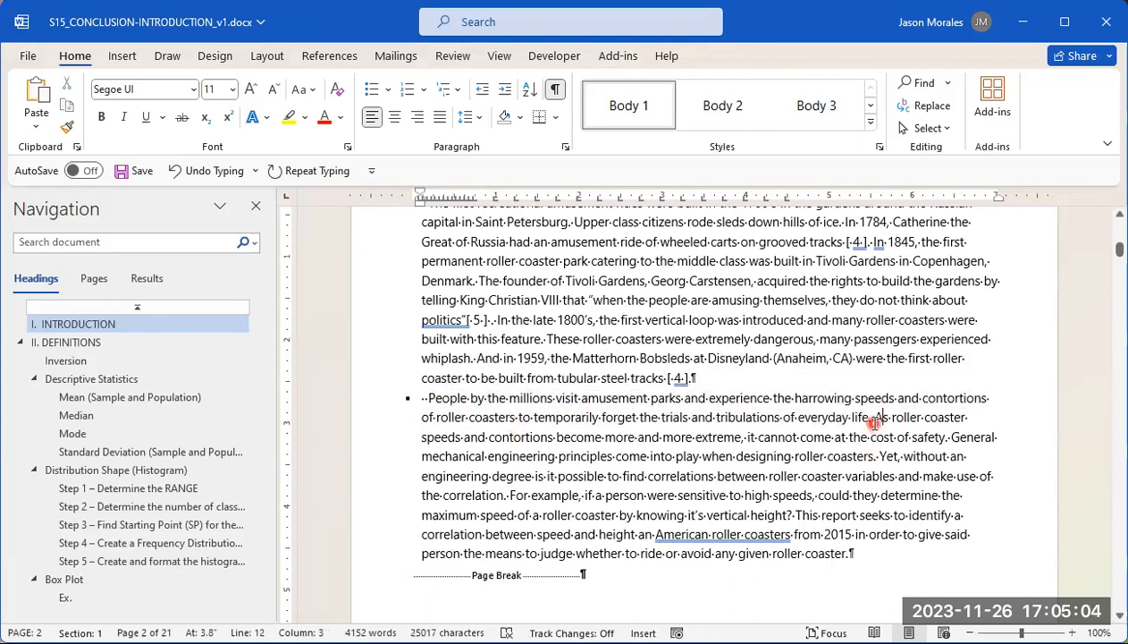
pyautogui.click(478, 436)
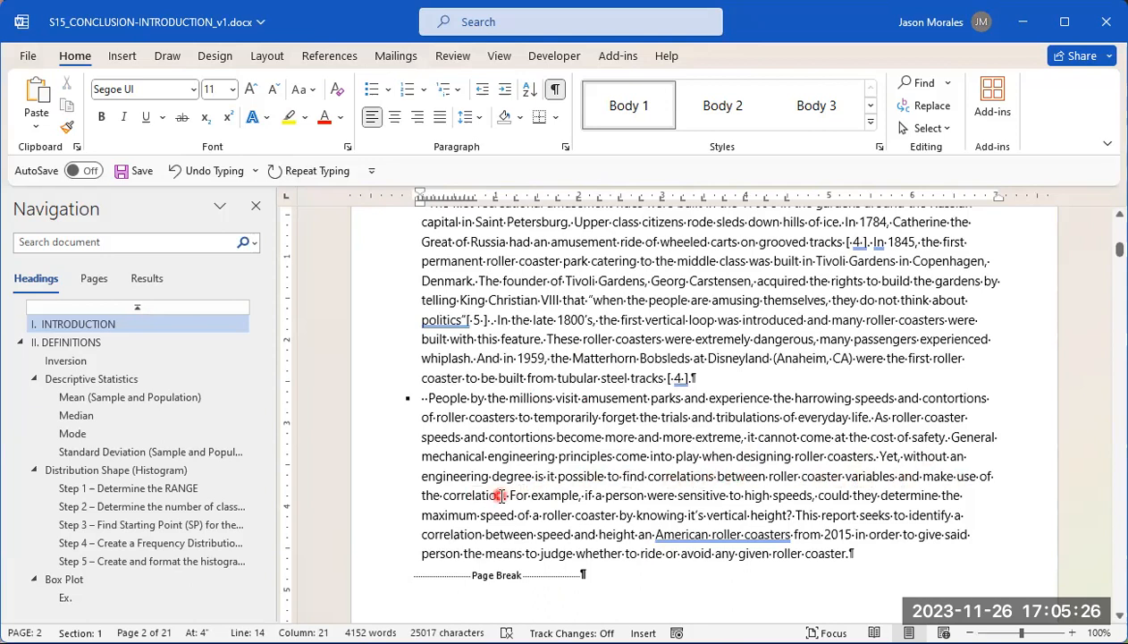
# Select the "Yet, without an engineering degree" sentence, and continue through the speed example to "This report seeks to identify"
pyautogui.moveTo(880, 455); pyautogui.dragTo(505, 493)
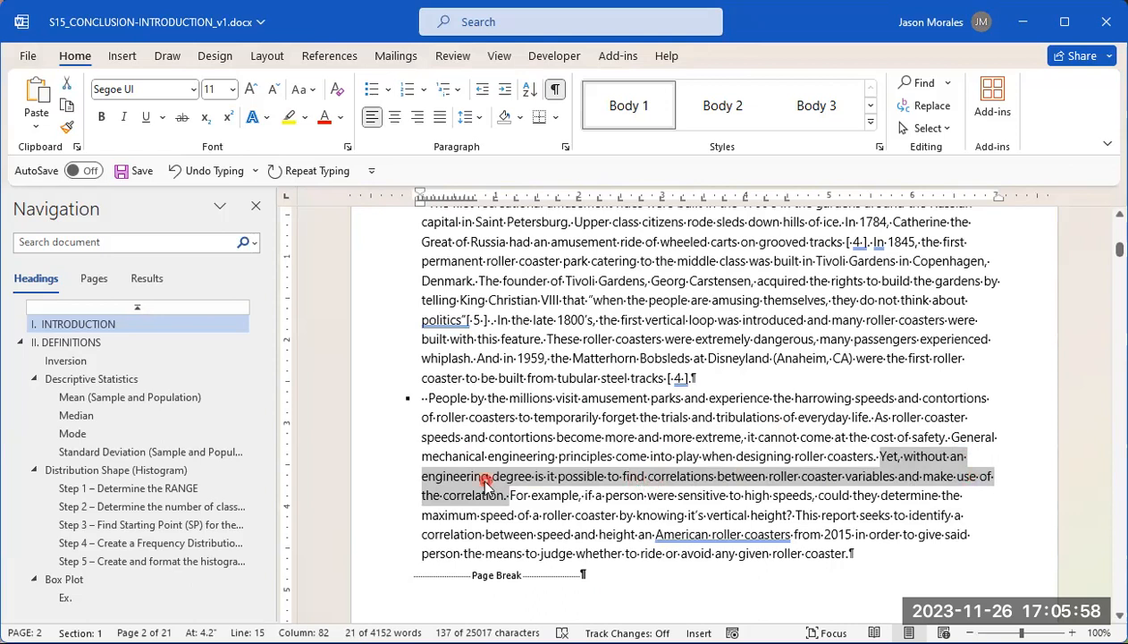
pyautogui.moveTo(423, 476); pyautogui.dragTo(928, 492)
pyautogui.click(425, 517)
pyautogui.moveTo(425, 516); pyautogui.dragTo(950, 516)
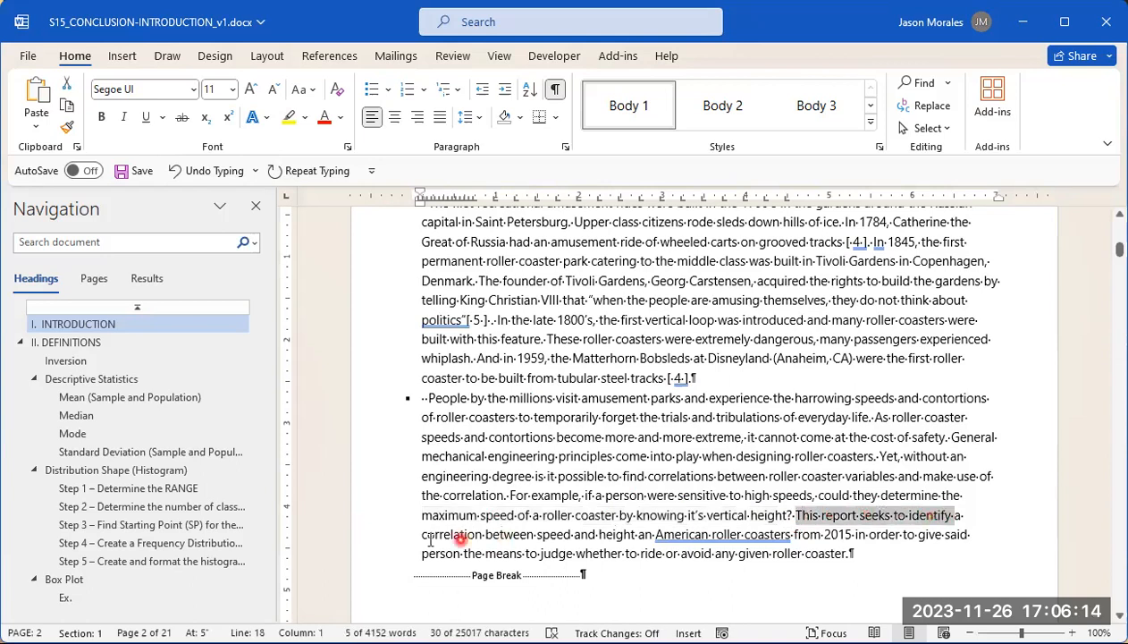
# Change the word before "American roller coasters" to "on" in the Introduction's closing sentence about the correlation between speed and height
pyautogui.moveTo(422, 535); pyautogui.dragTo(604, 534)
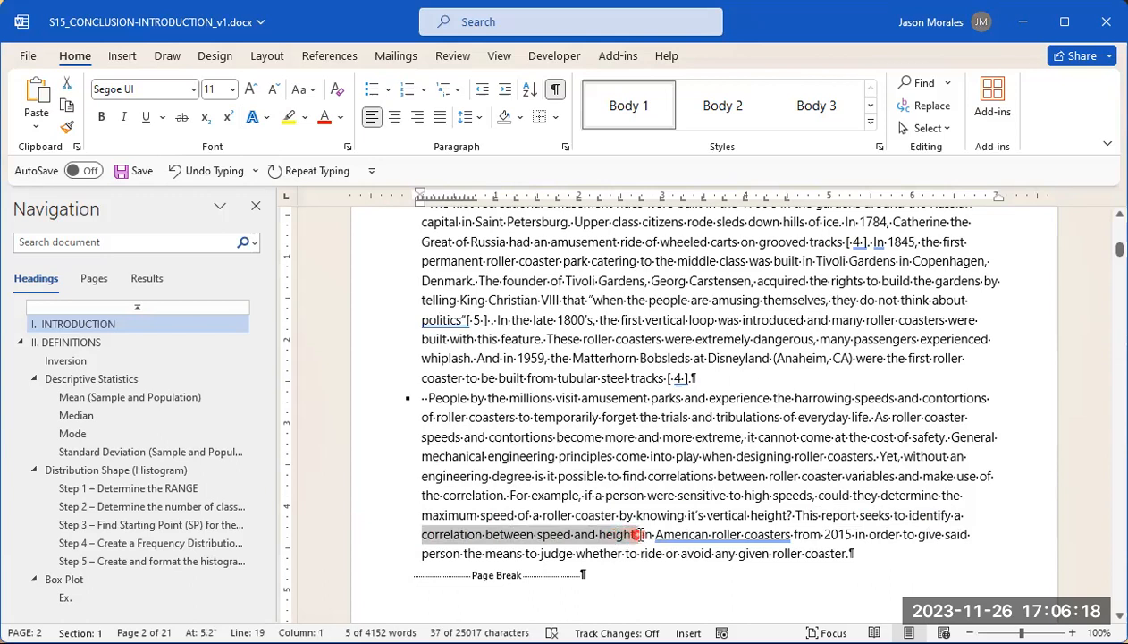
pyautogui.click(651, 535)
pyautogui.press('BackSpace')
pyautogui.press('BackSpace')
pyautogui.write('on')
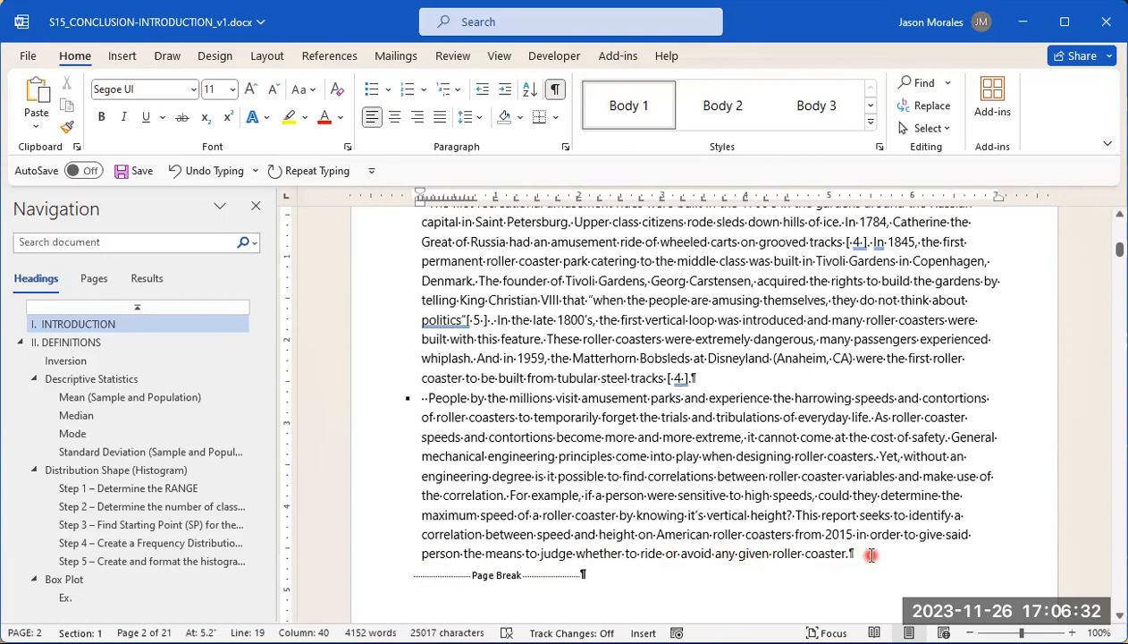
# Compare the Introduction's closing "This report seeks to identify" sentence with the V. CONCLUSION section's closing sentence, selecting each one
pyautogui.moveTo(855, 553); pyautogui.dragTo(794, 515)
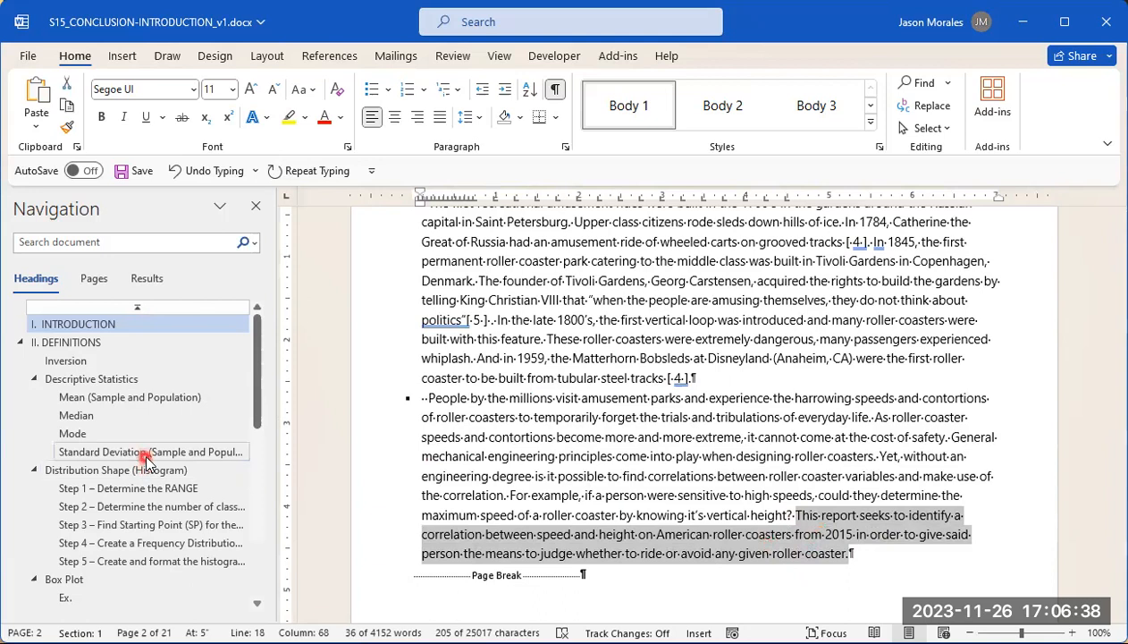
pyautogui.scroll(-1, 260, 418)
pyautogui.moveTo(262, 417); pyautogui.dragTo(218, 560)
pyautogui.click(131, 583)
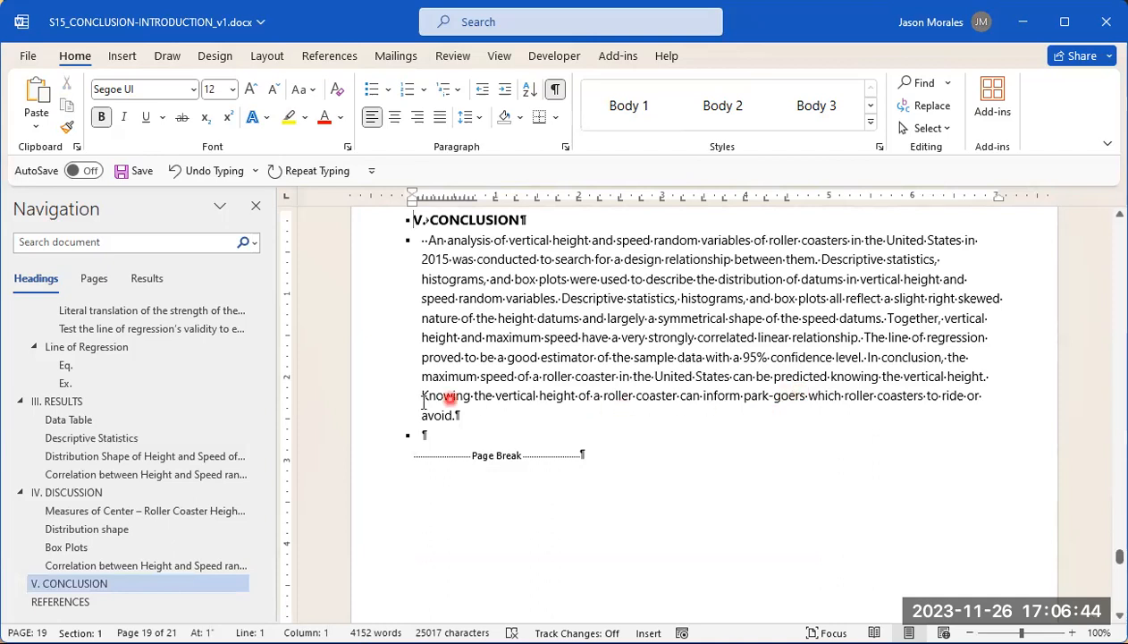
pyautogui.moveTo(420, 398); pyautogui.dragTo(506, 414)
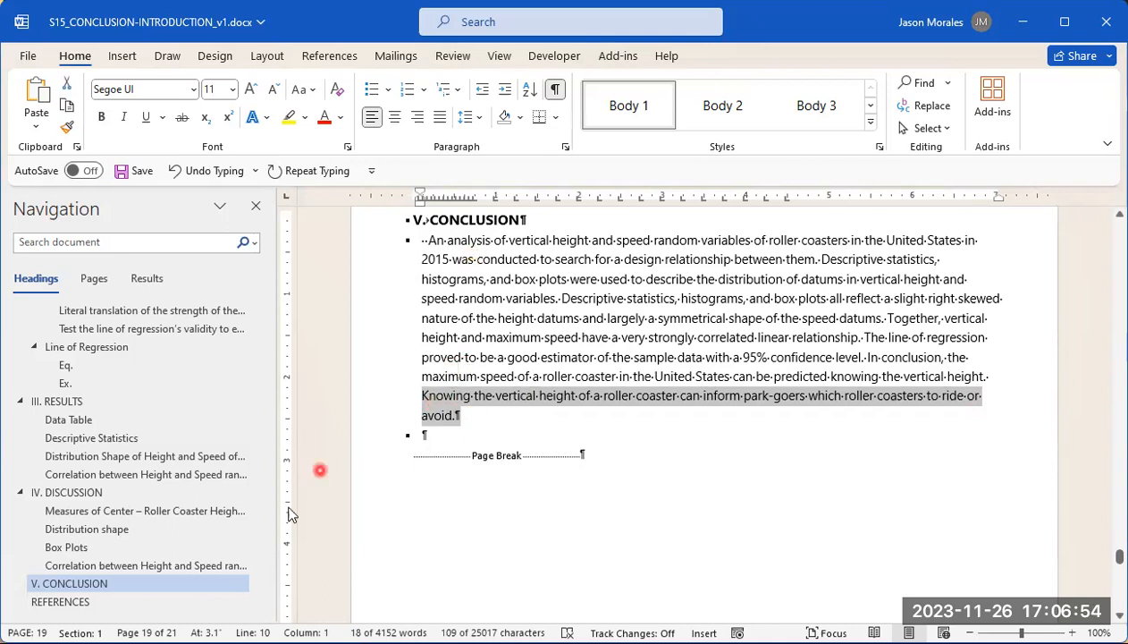
# Return to the I. INTRODUCTION section and select its second paragraph from "For example" to the end
pyautogui.moveTo(256, 560); pyautogui.dragTo(68, 312)
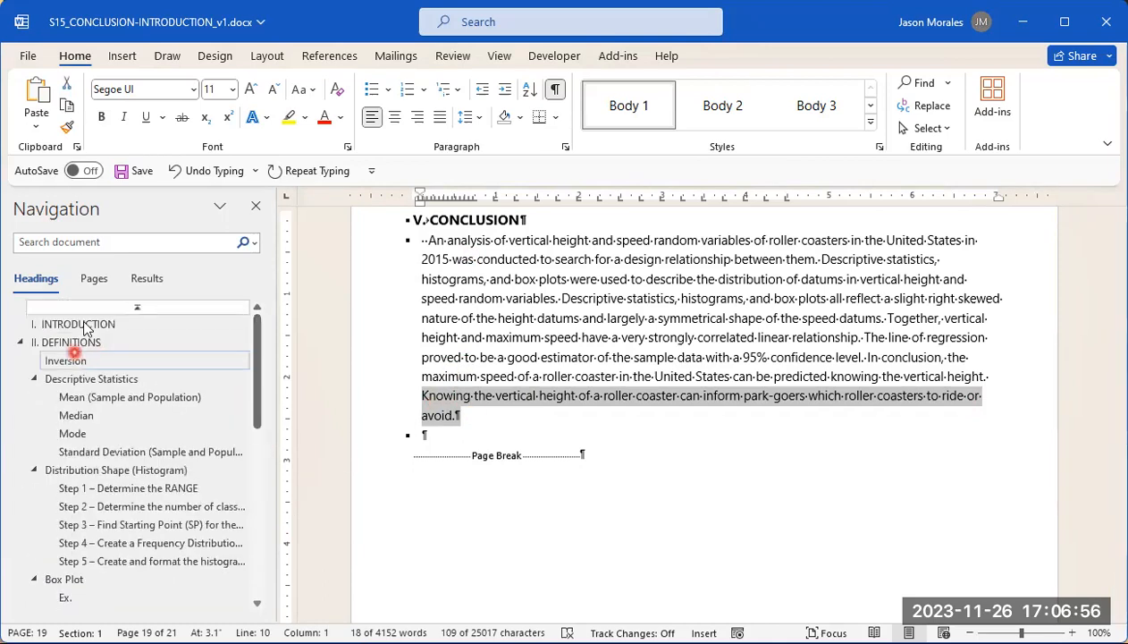
pyautogui.click(87, 327)
pyautogui.scroll(-2, 706, 509)
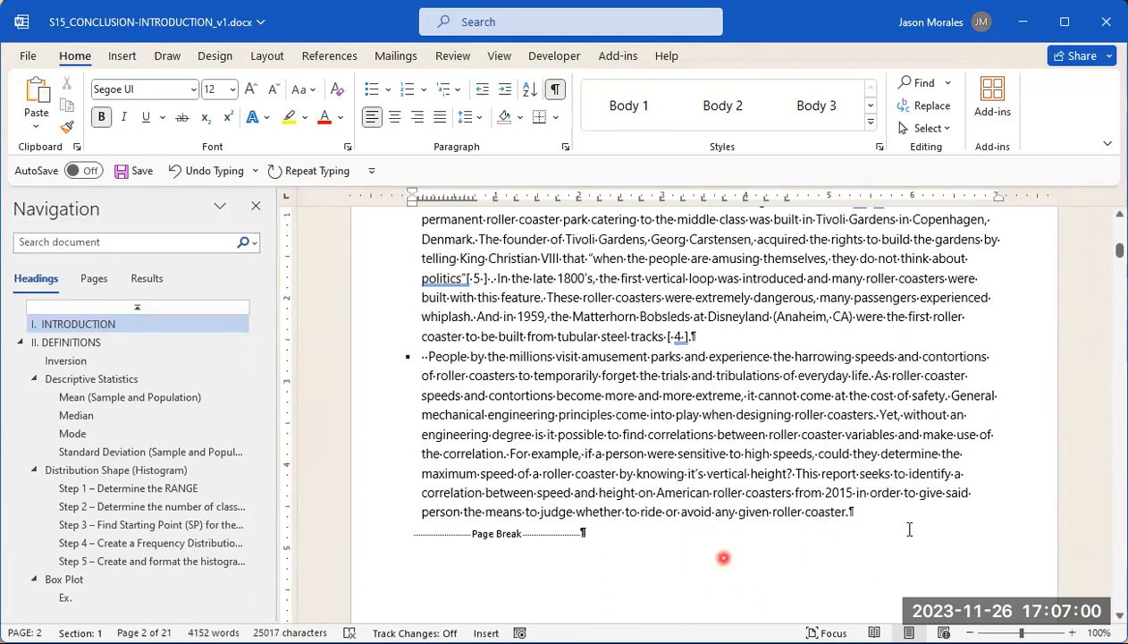
pyautogui.moveTo(866, 514); pyautogui.dragTo(526, 456)
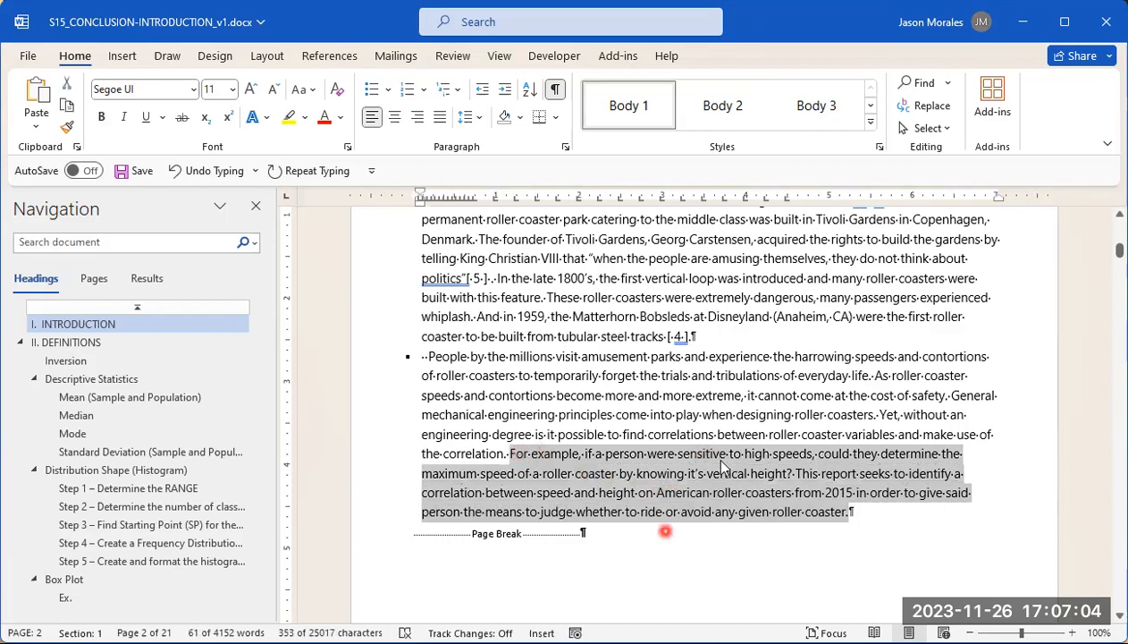
# Go to the V. CONCLUSION section and select its closing sentence about vertical height informing park-goers
pyautogui.scroll(-10, 240, 508)
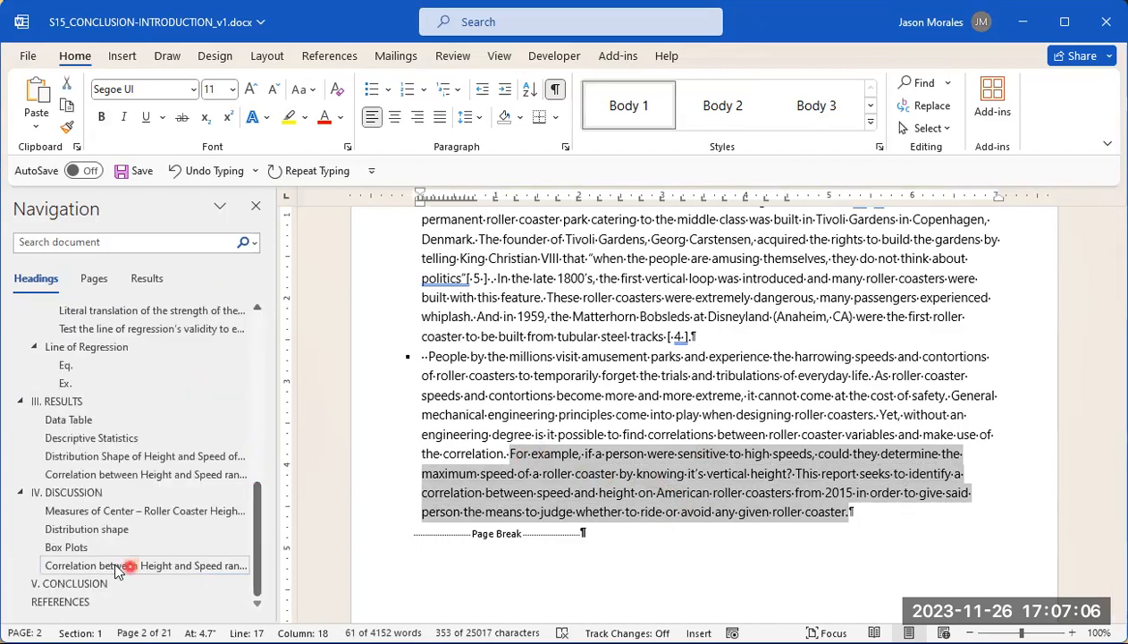
pyautogui.click(80, 583)
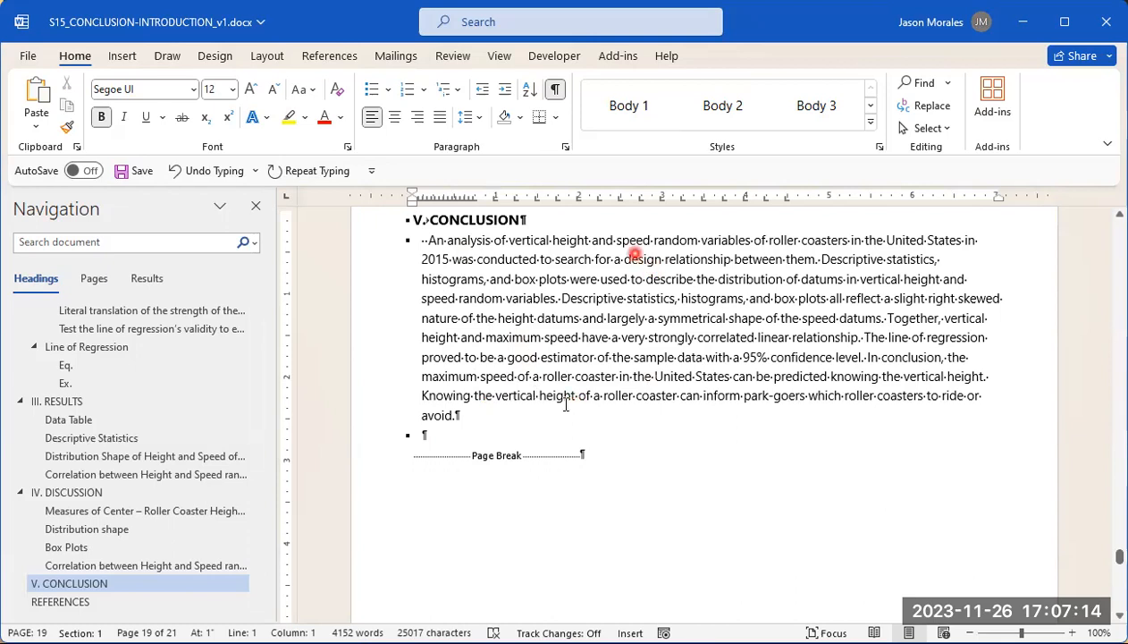
pyautogui.moveTo(257, 518); pyautogui.dragTo(280, 369)
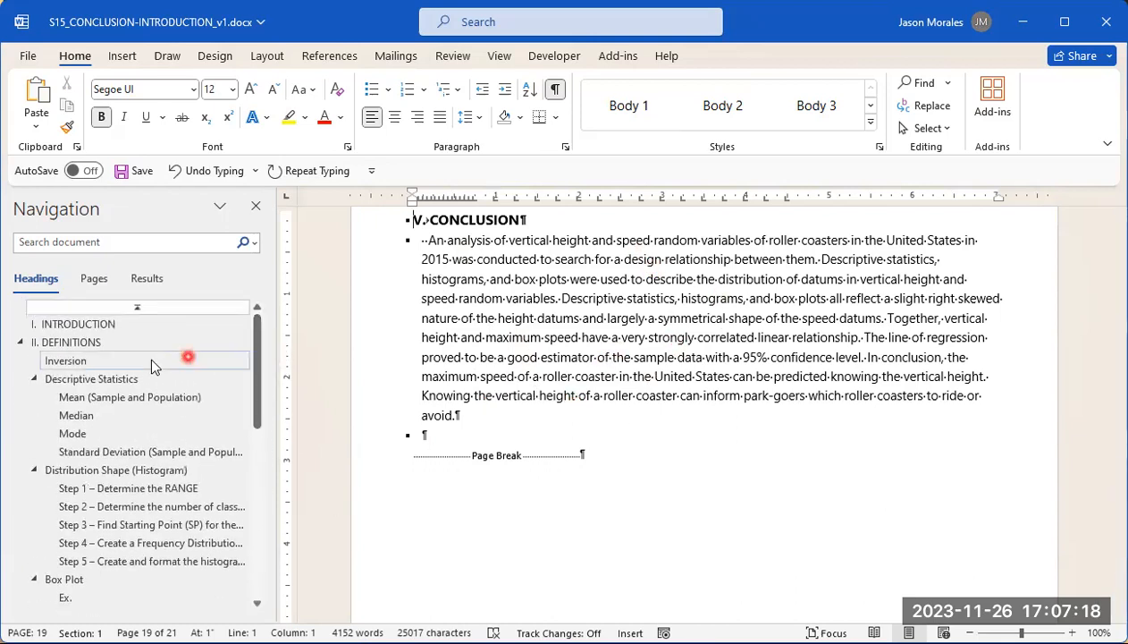
pyautogui.moveTo(256, 332); pyautogui.dragTo(234, 476)
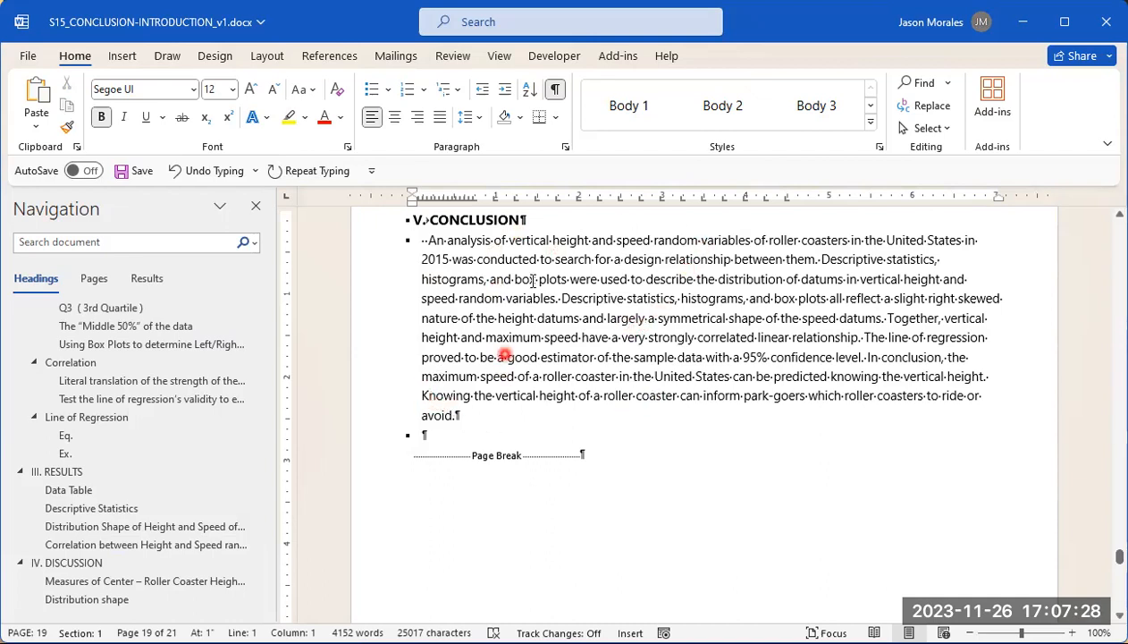
pyautogui.moveTo(420, 394); pyautogui.dragTo(465, 420)
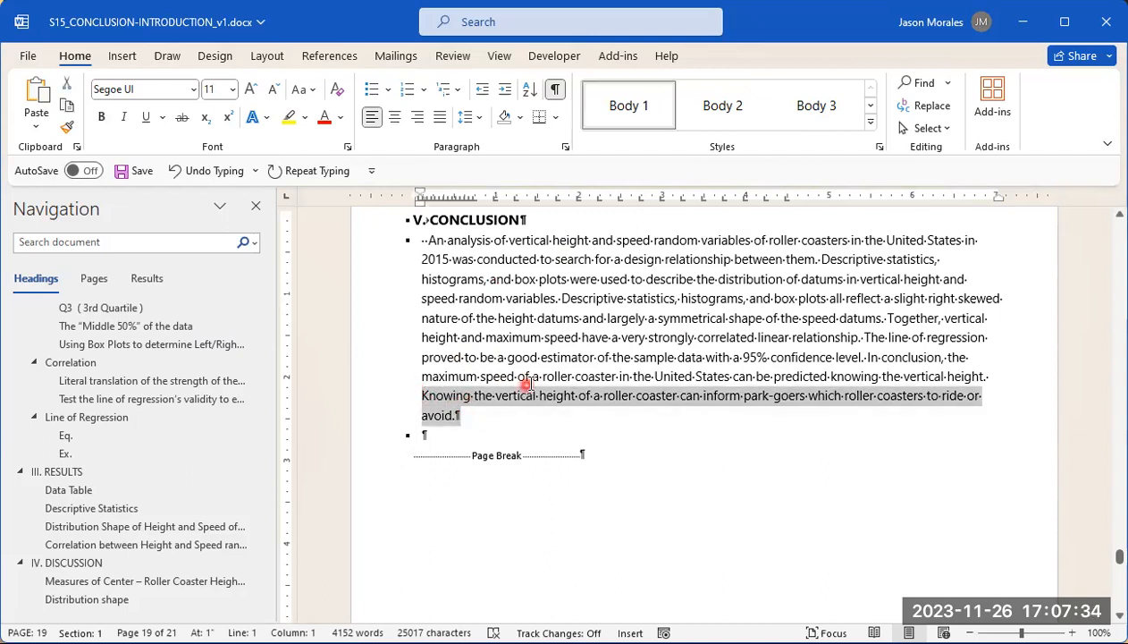
pyautogui.click(429, 395)
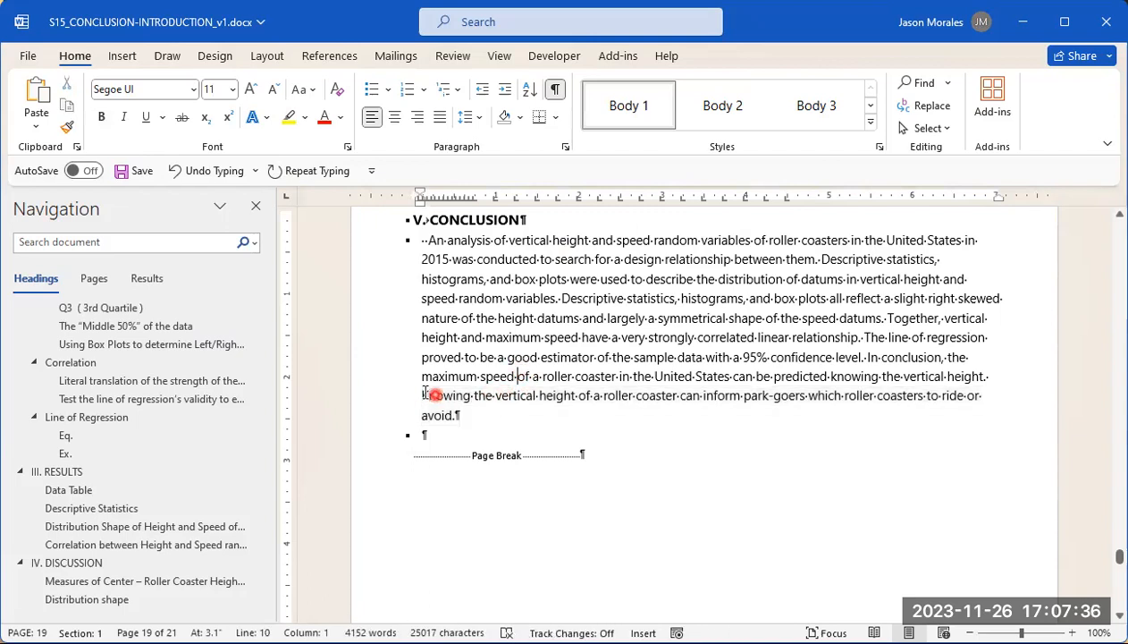
pyautogui.keyDown('shift'); pyautogui.click(471, 418); pyautogui.keyUp('shift')
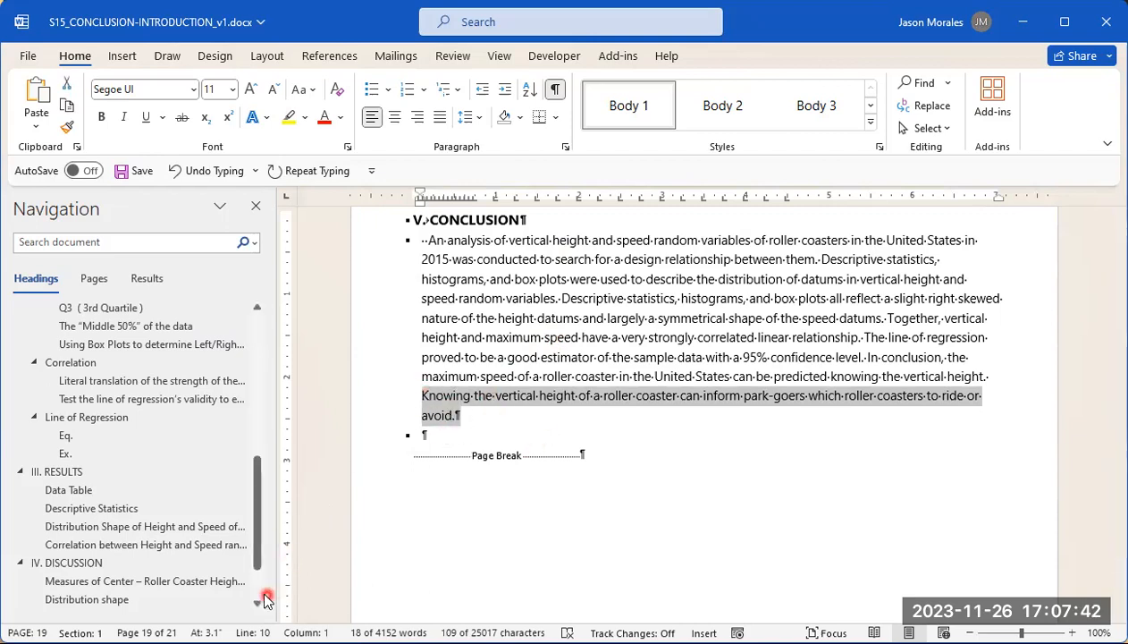
# Go back to the I. INTRODUCTION section and reselect its closing passage starting at "For example, if a person were sensitive to high speeds"
pyautogui.moveTo(261, 562); pyautogui.dragTo(204, 350)
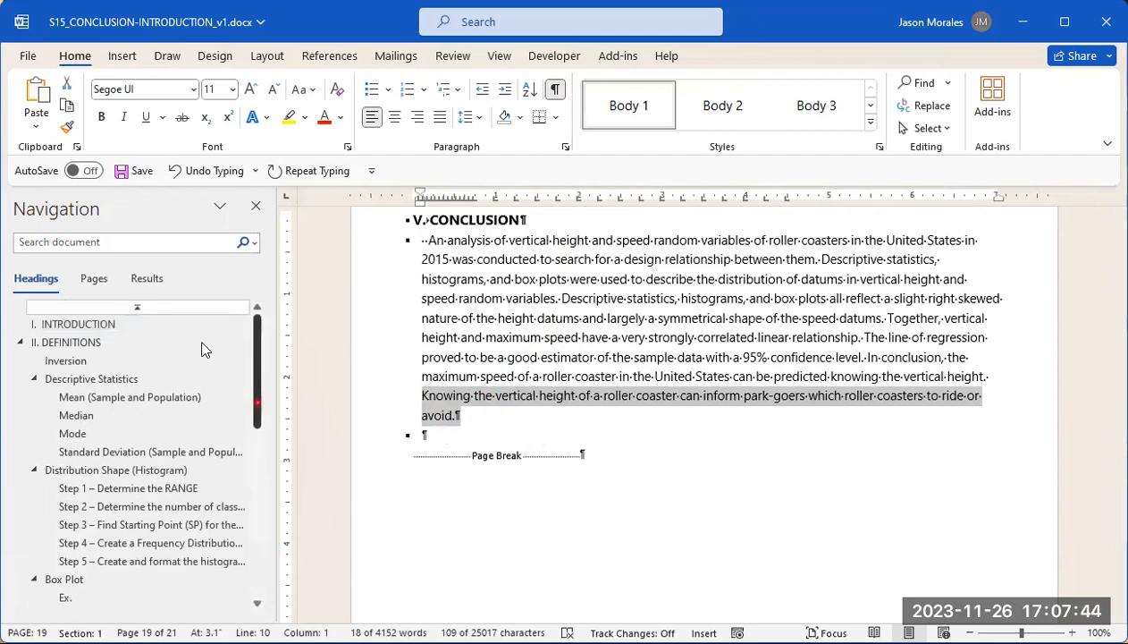
pyautogui.click(131, 324)
pyautogui.scroll(-3, 579, 460)
pyautogui.moveTo(851, 511); pyautogui.dragTo(514, 453)
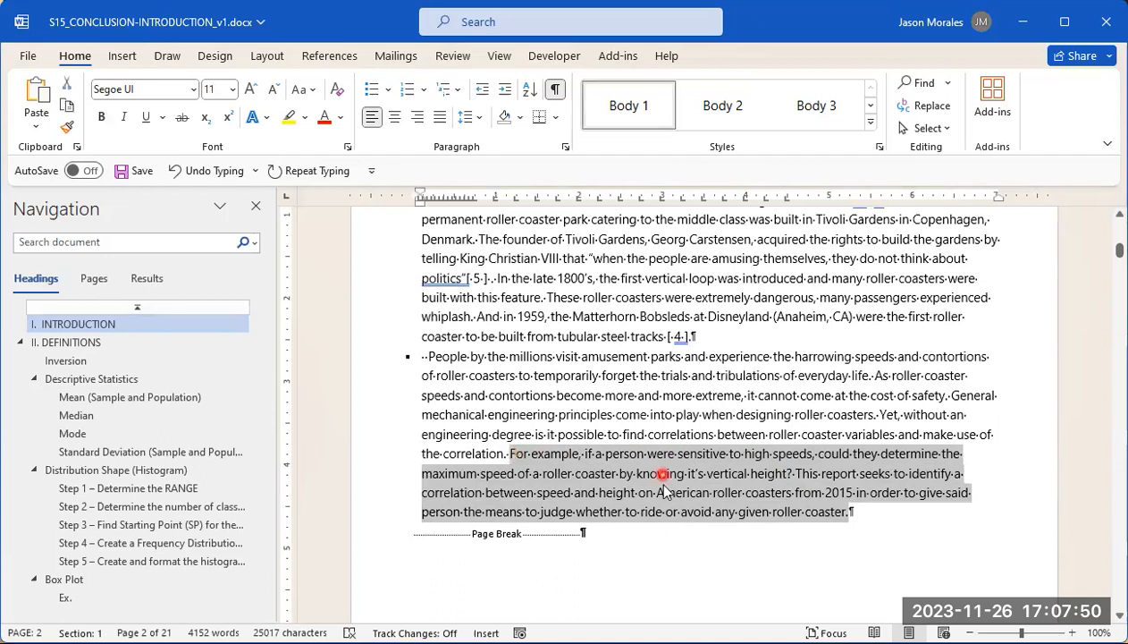
# Select the whole first Introduction paragraph on roller coaster history, and the second paragraph's passage from "For example" to its end
pyautogui.scroll(2, 697, 438)
pyautogui.moveTo(422, 292); pyautogui.dragTo(707, 464)
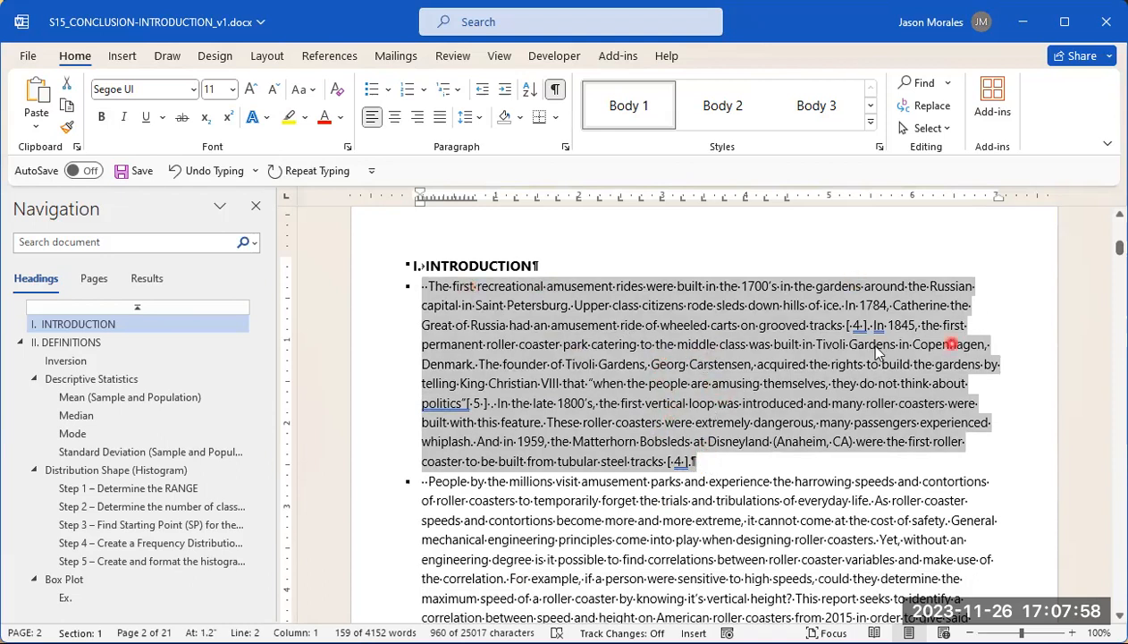
pyautogui.click(733, 464)
pyautogui.scroll(-2, 735, 443)
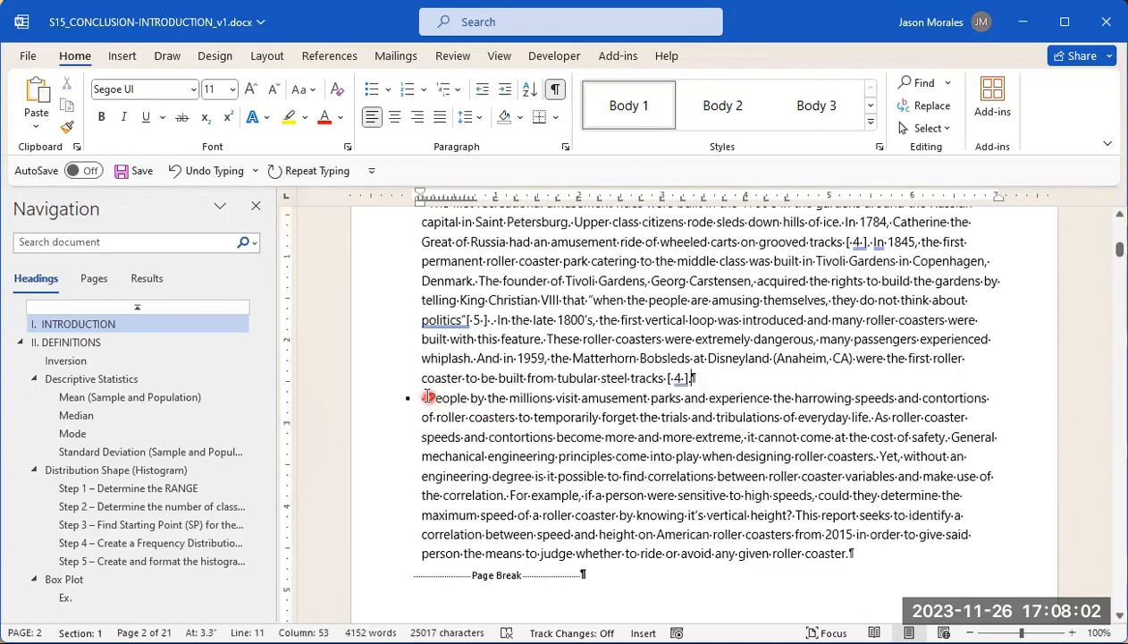
pyautogui.moveTo(426, 396); pyautogui.dragTo(719, 523)
pyautogui.click(695, 515)
pyautogui.moveTo(515, 494); pyautogui.dragTo(844, 555)
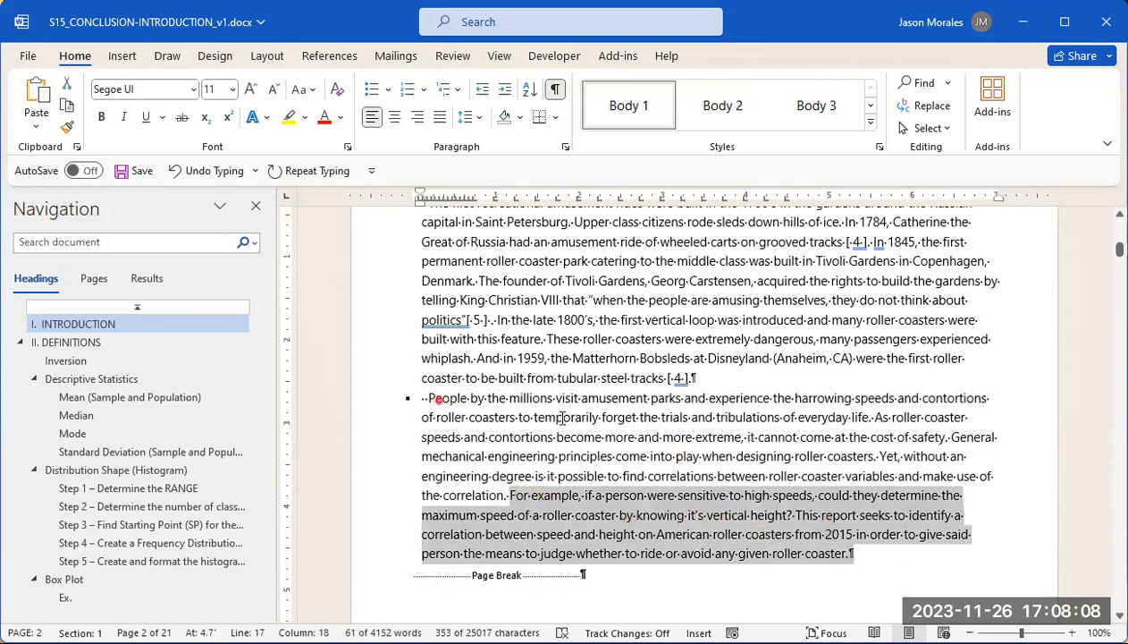
# Select the second Introduction paragraph's passage from "more and more extreme" to "correlations between", and its closing passage from "example, if a person" to the end
pyautogui.moveTo(436, 399); pyautogui.dragTo(677, 463)
pyautogui.click(690, 421)
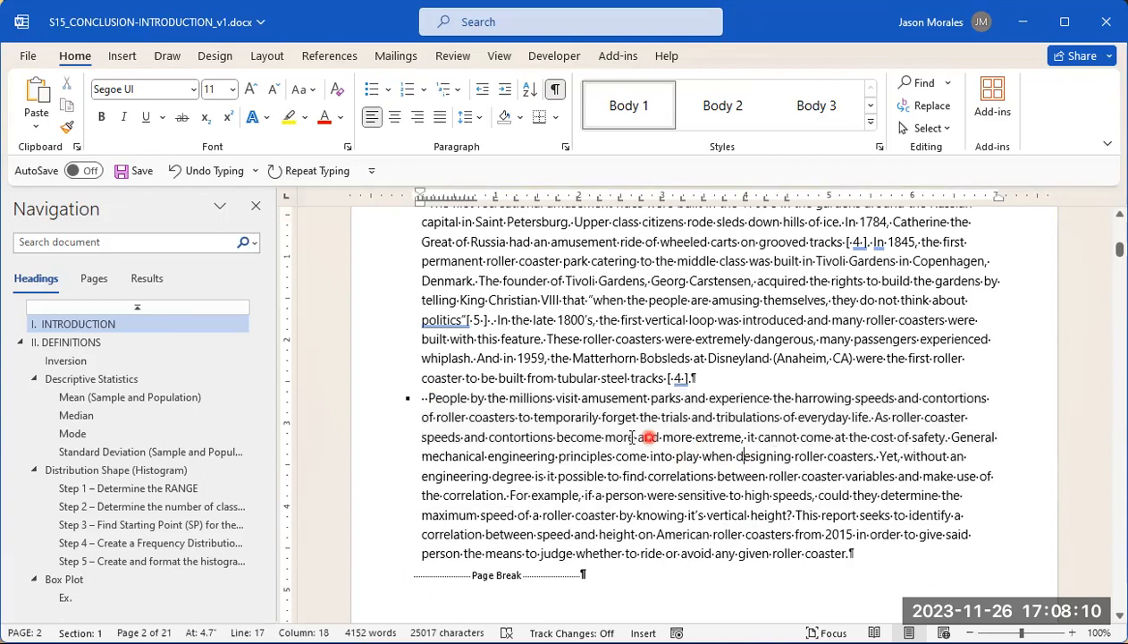
pyautogui.moveTo(427, 457); pyautogui.dragTo(723, 473)
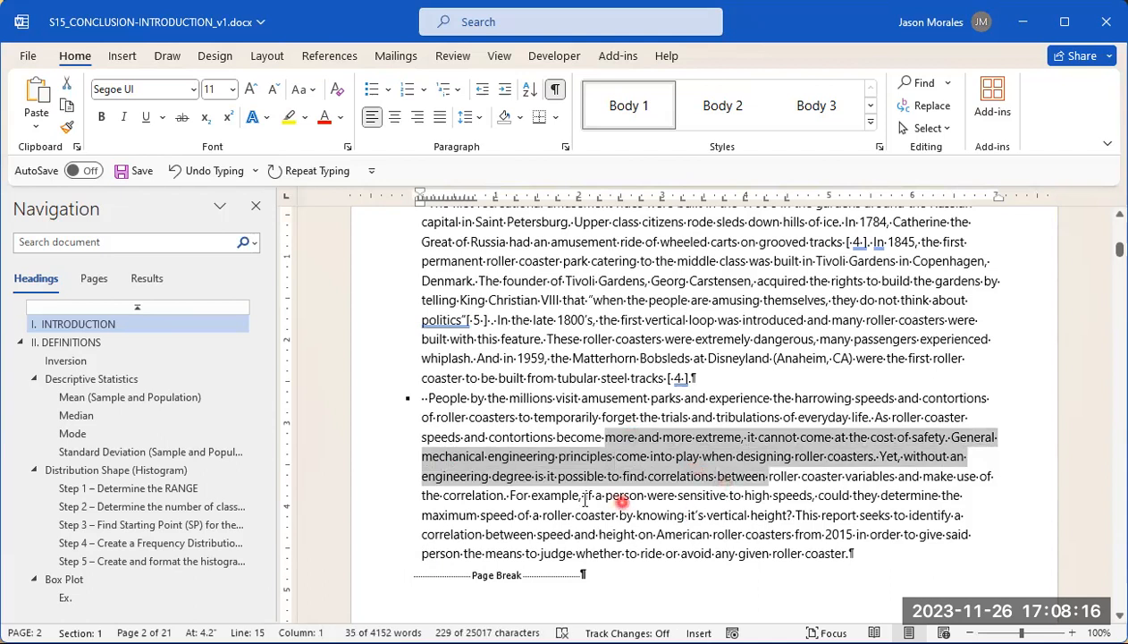
pyautogui.moveTo(540, 496); pyautogui.dragTo(722, 495)
pyautogui.moveTo(829, 515); pyautogui.dragTo(858, 554)
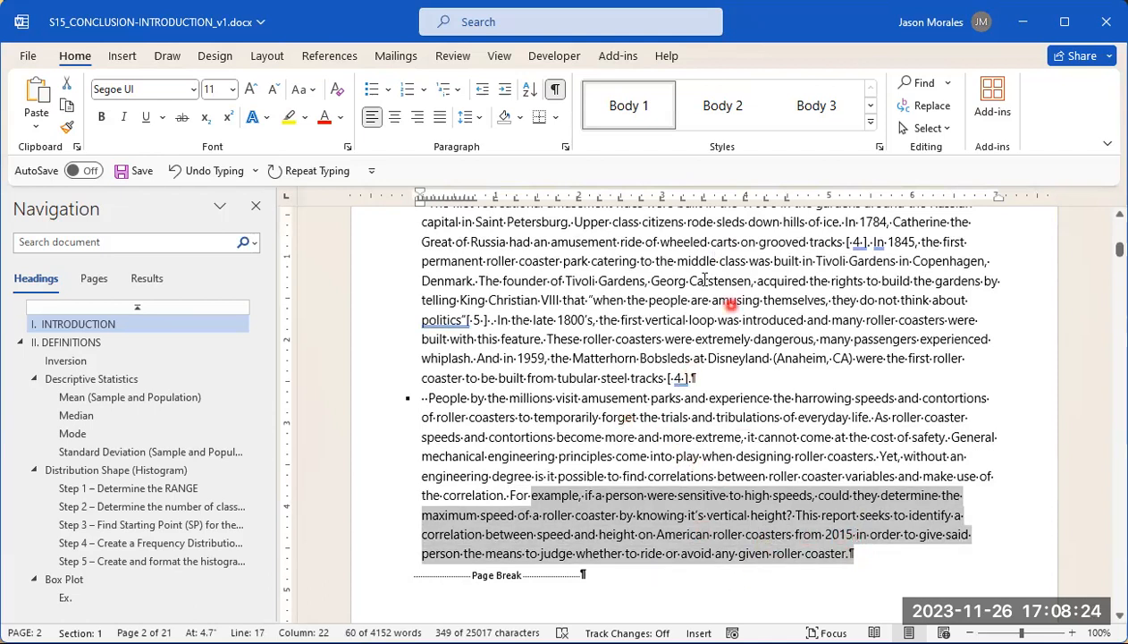
# Select the first Introduction paragraph's passage starting at "catering to the middle class", and the second paragraph's from "principles come into play" to its end
pyautogui.moveTo(630, 261); pyautogui.dragTo(651, 341)
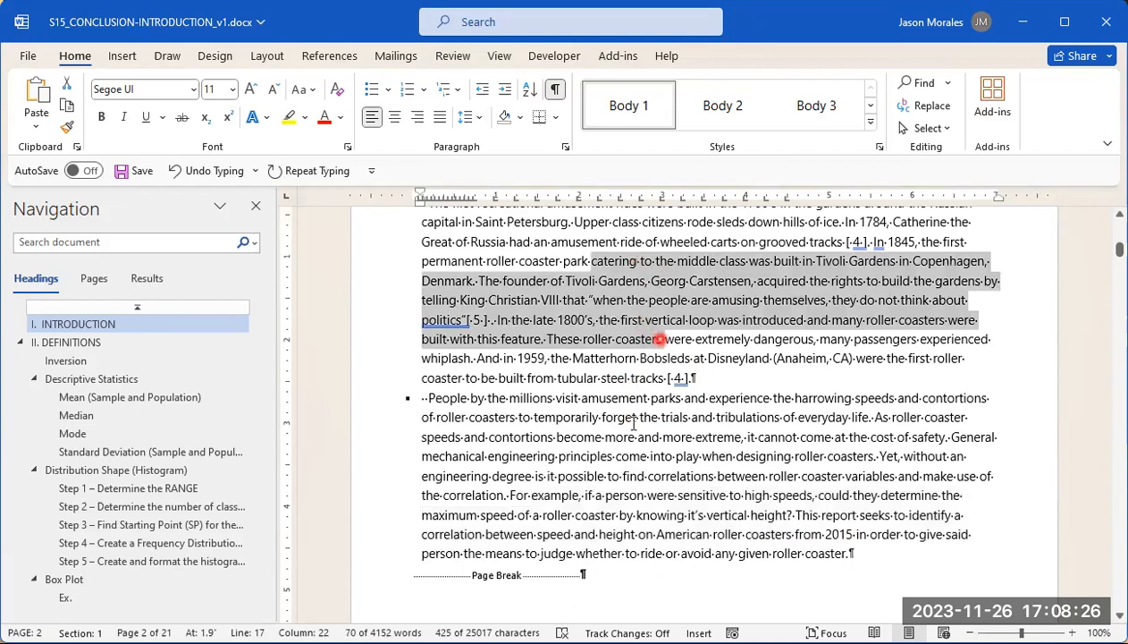
pyautogui.moveTo(604, 458); pyautogui.dragTo(865, 545)
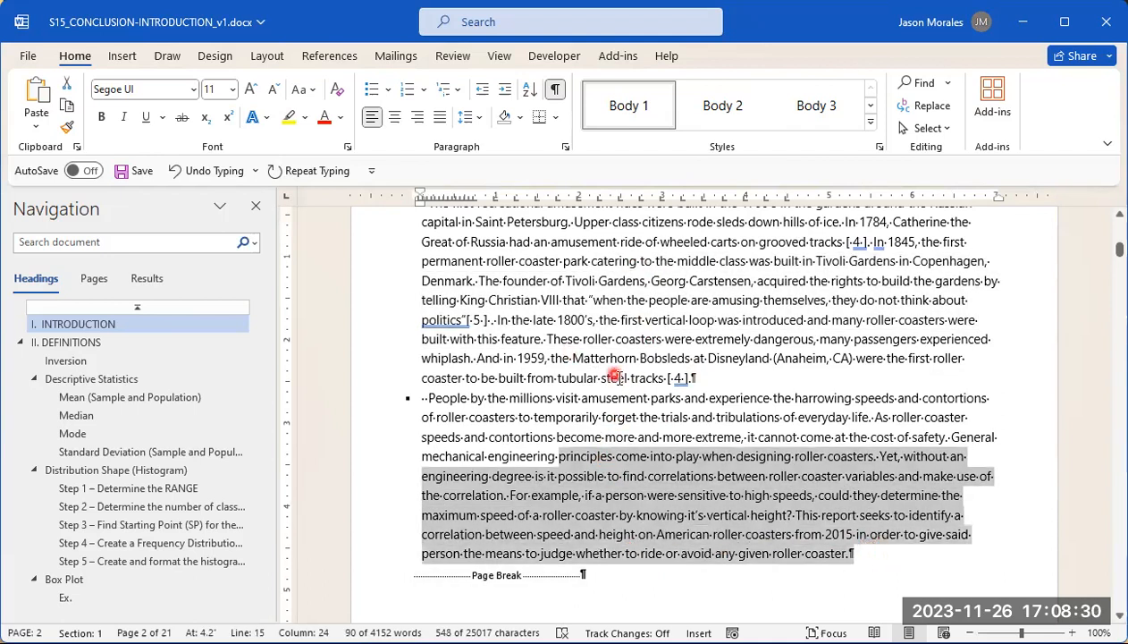
pyautogui.scroll(6, 608, 375)
# Go to the V. CONCLUSION section to compare it with the Introduction's closing passage
pyautogui.scroll(-5, 601, 391)
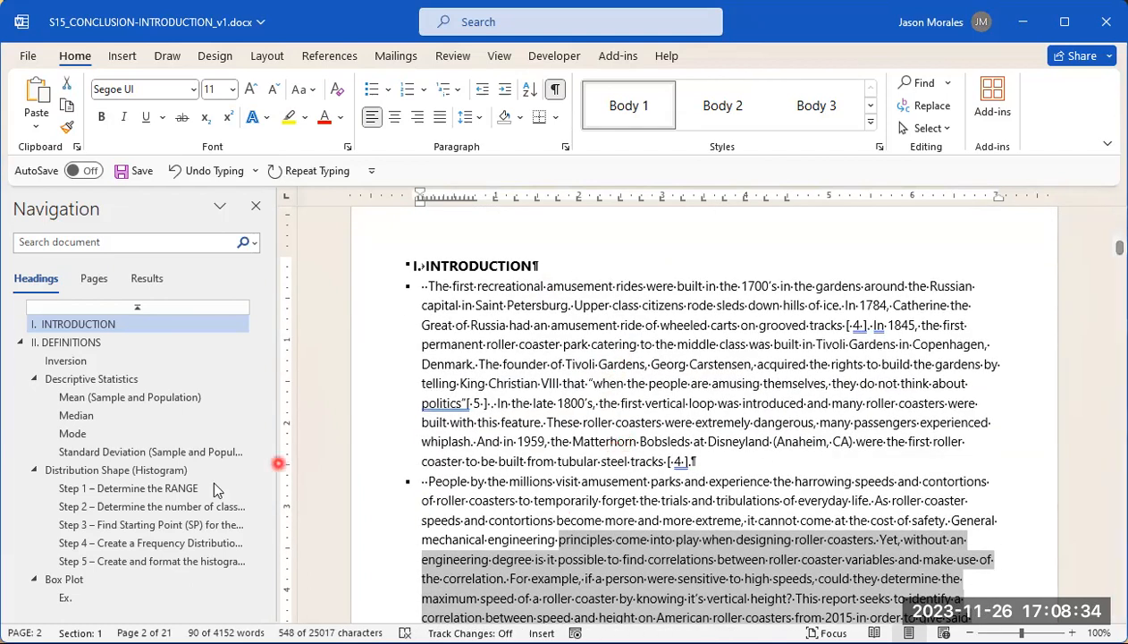
pyautogui.scroll(-10, 224, 483)
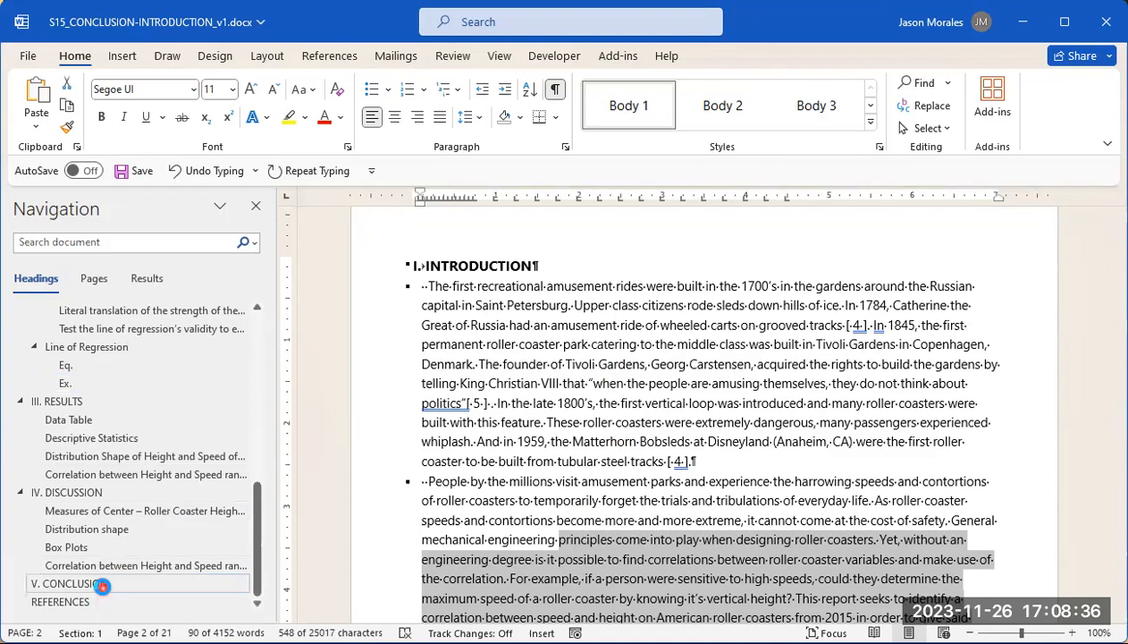
pyautogui.click(101, 583)
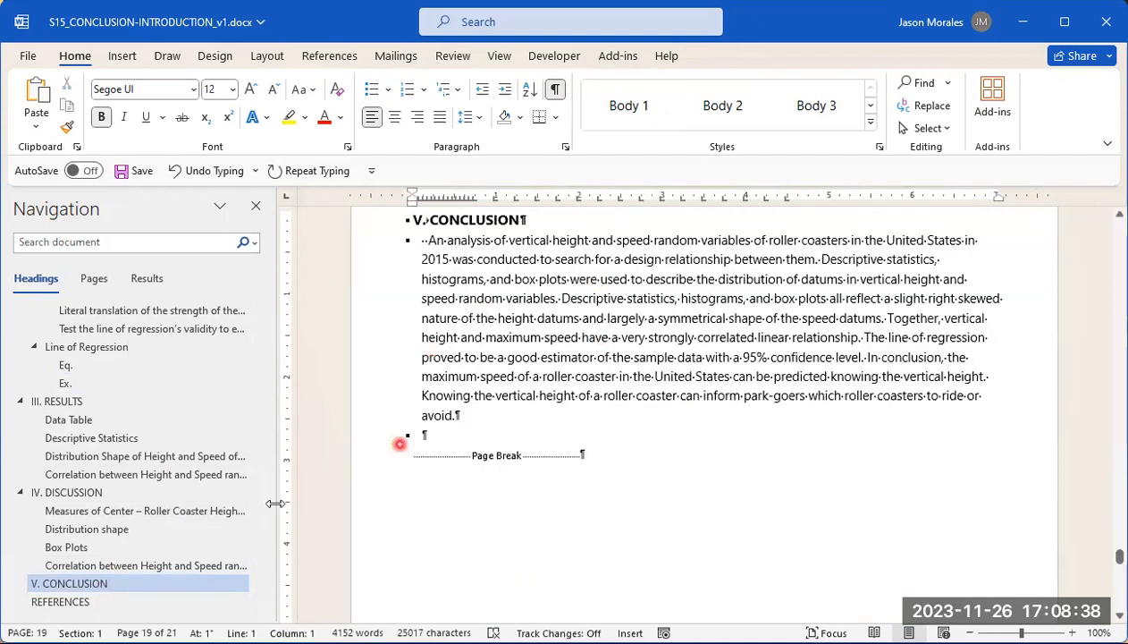
# Return to the I. INTRODUCTION section and select the [4] citation at the end of the first paragraph
pyautogui.scroll(10, 128, 536)
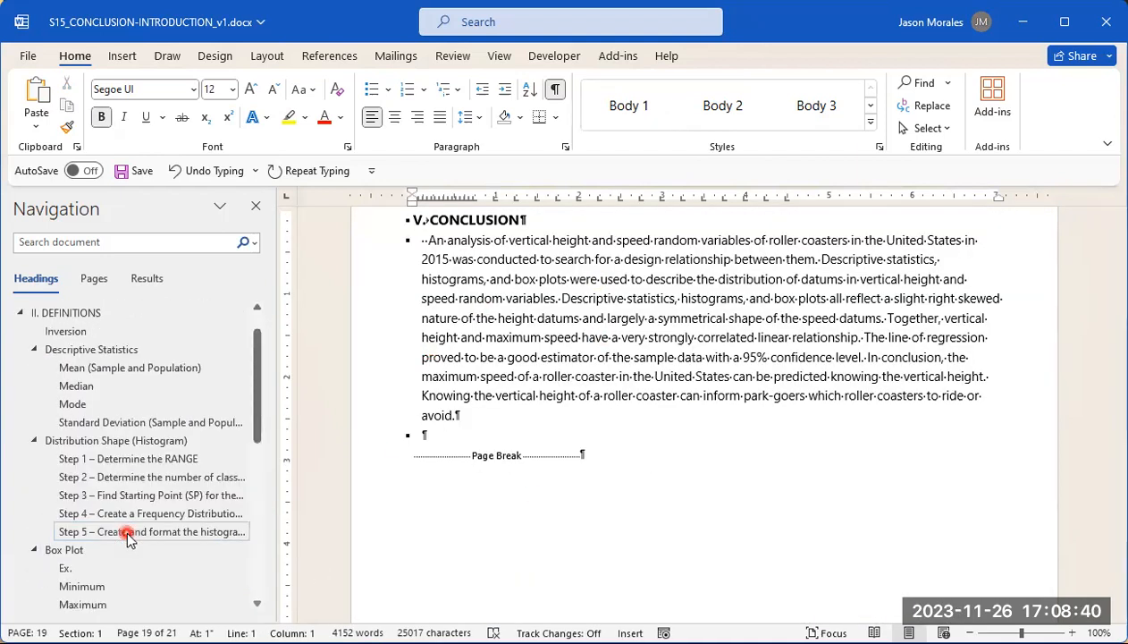
pyautogui.click(85, 324)
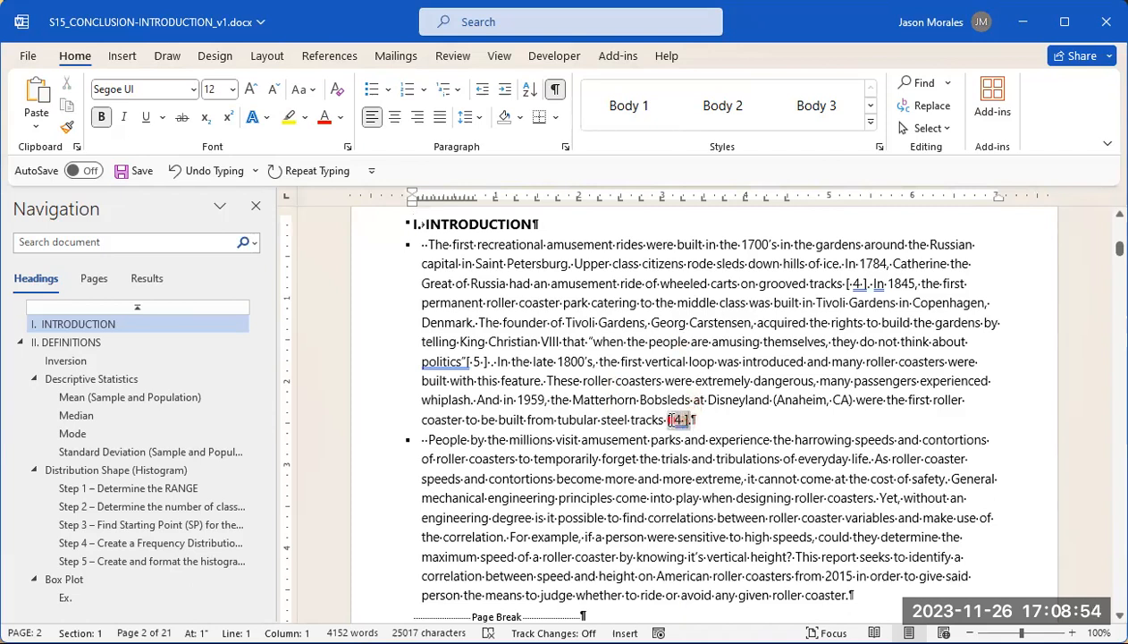
pyautogui.click(677, 419)
# Go to the REFERENCES section to check the entries behind the Introduction's citations, and bring the heading list back to its beginning
pyautogui.scroll(-1, 250, 536)
pyautogui.scroll(-10, 246, 537)
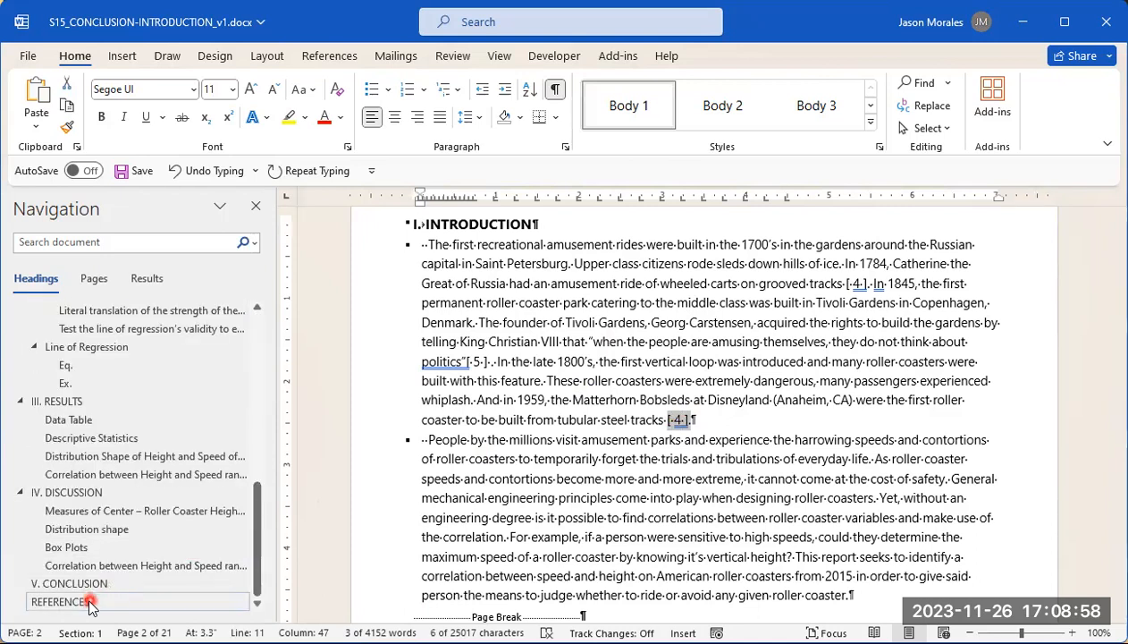
pyautogui.click(119, 607)
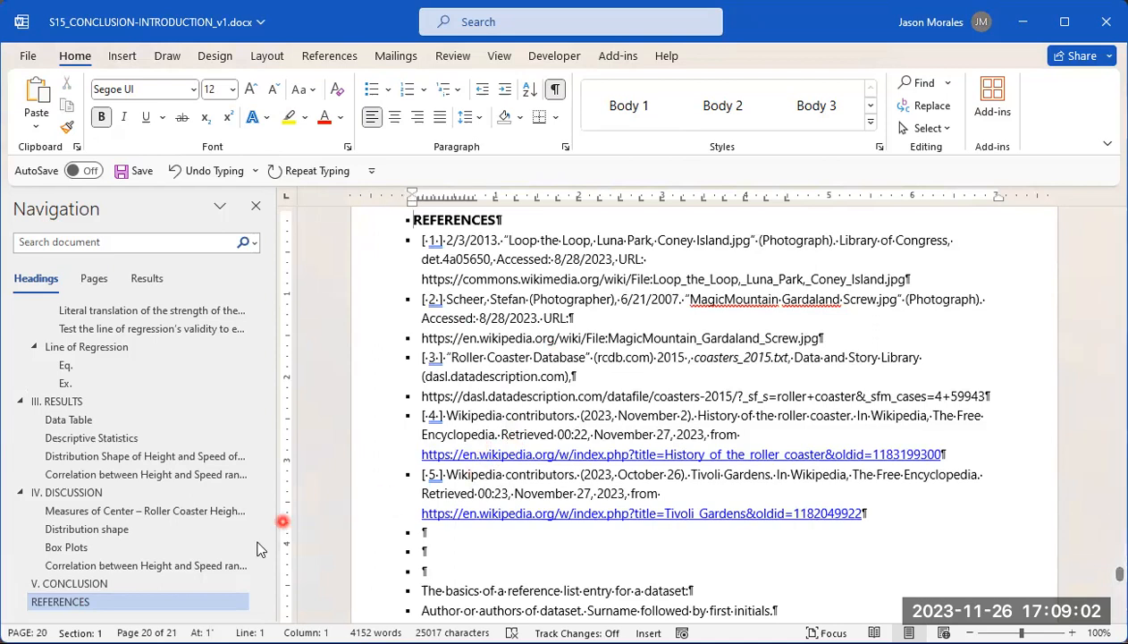
pyautogui.moveTo(255, 550); pyautogui.dragTo(255, 313)
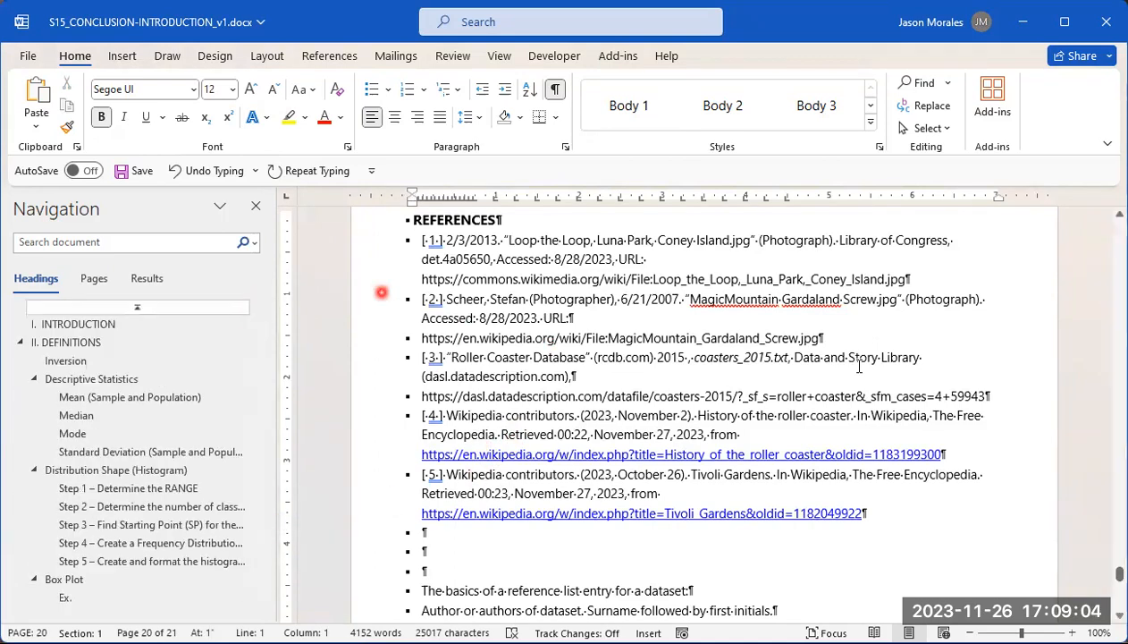